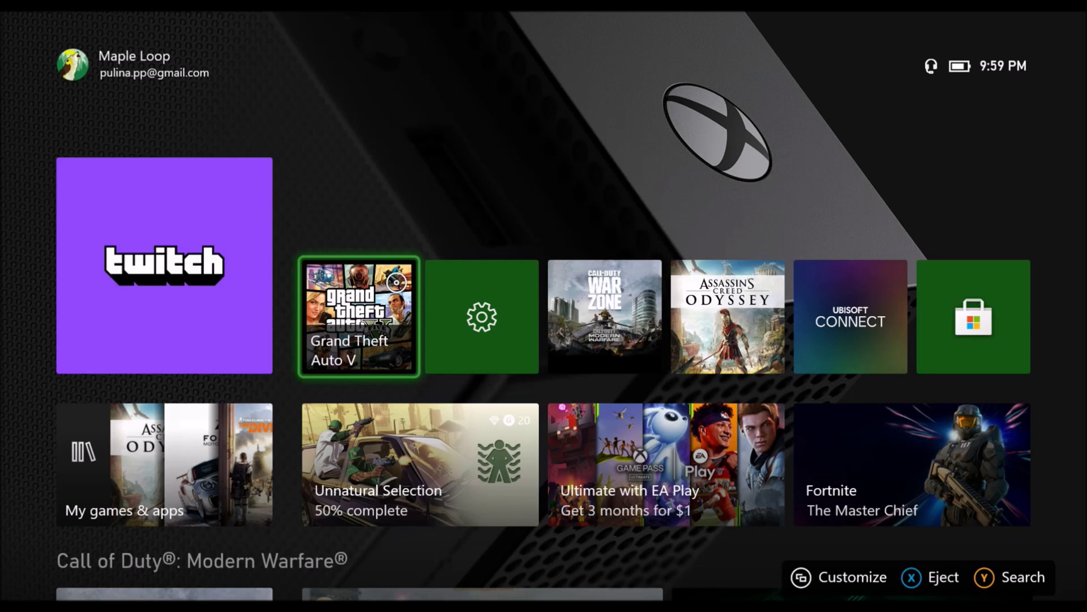
Open the Microsoft Store search page from the Xbox guide.
key("Left")
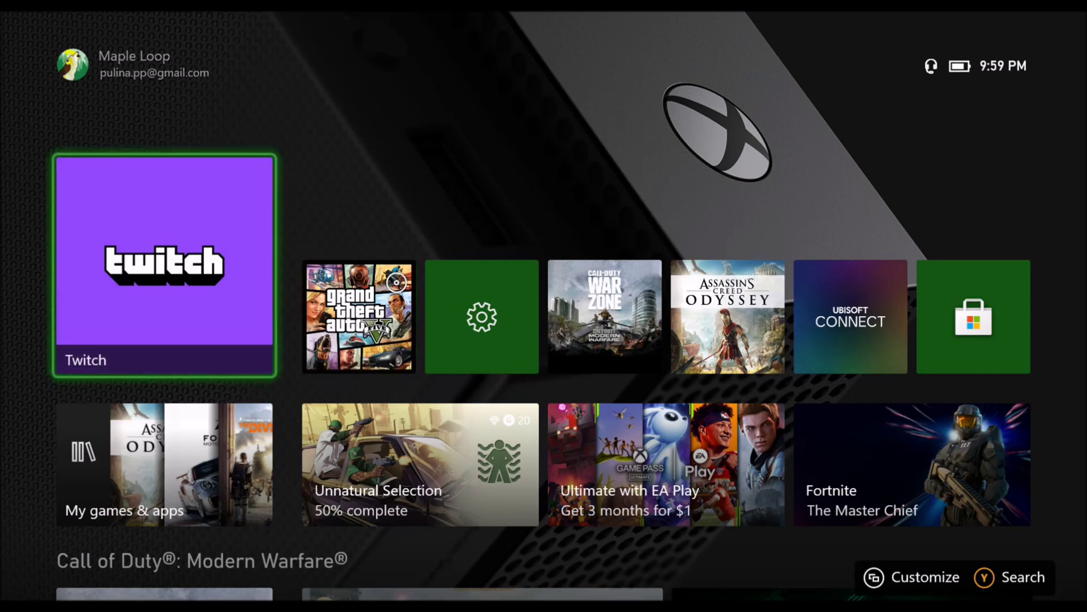
key("super")
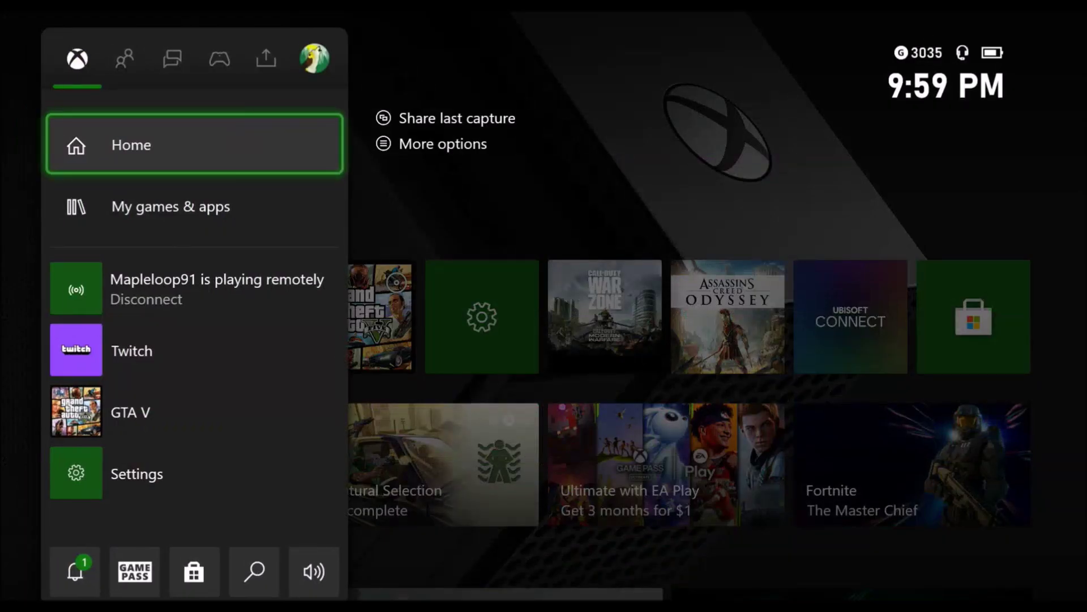
key("Down")
key("Down")
key("Down")
key("Down")
key("Down")
key("Down")
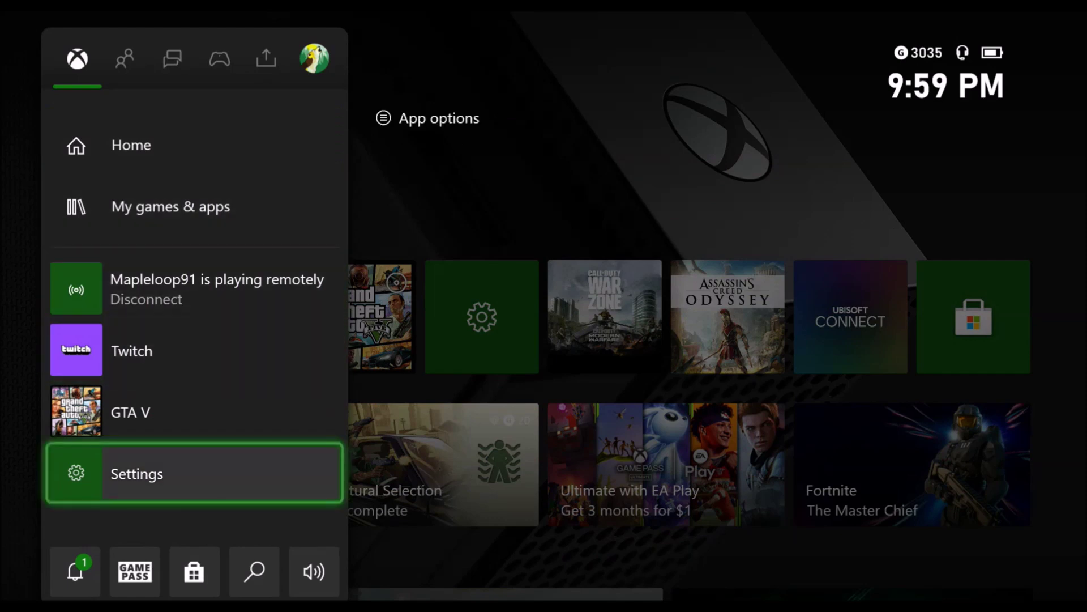
key("Right")
key("Right")
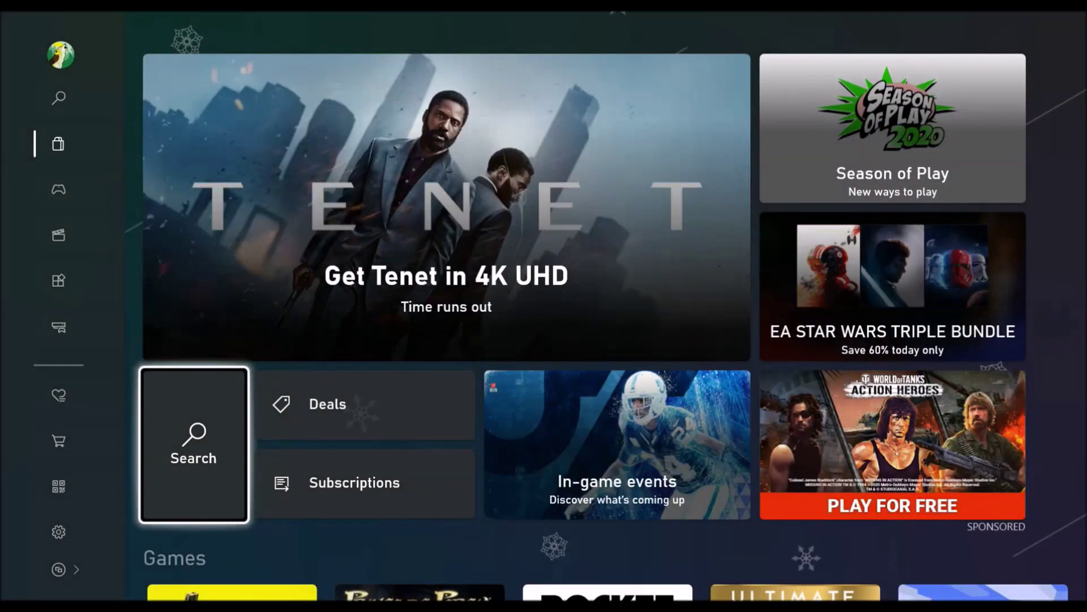
key("Return")
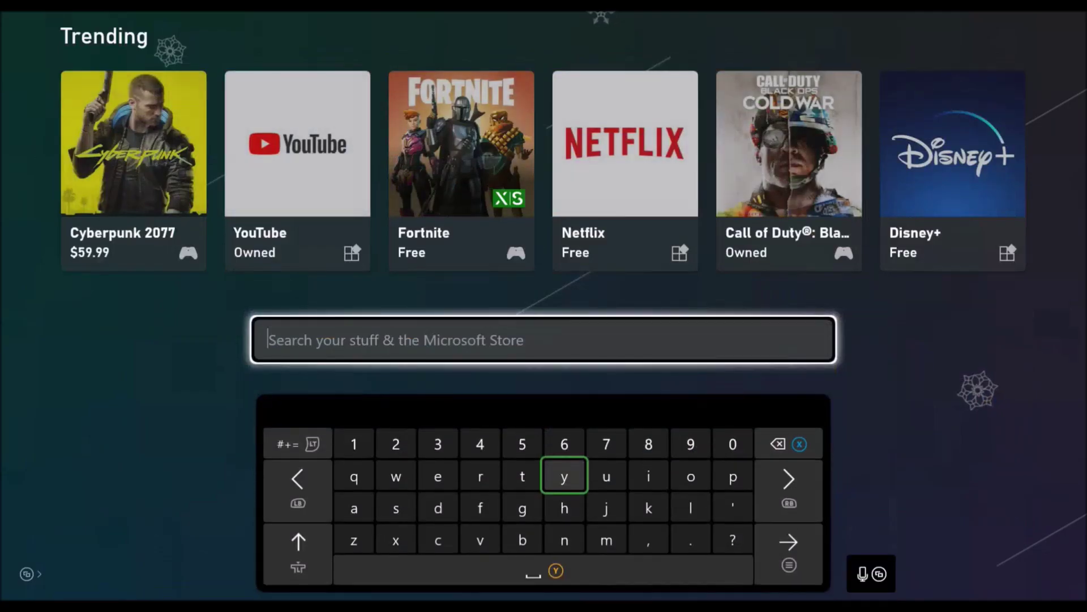
Search the Store for 'tw' and check the Twitch app result shows Owned.
key("Left")
type("t")
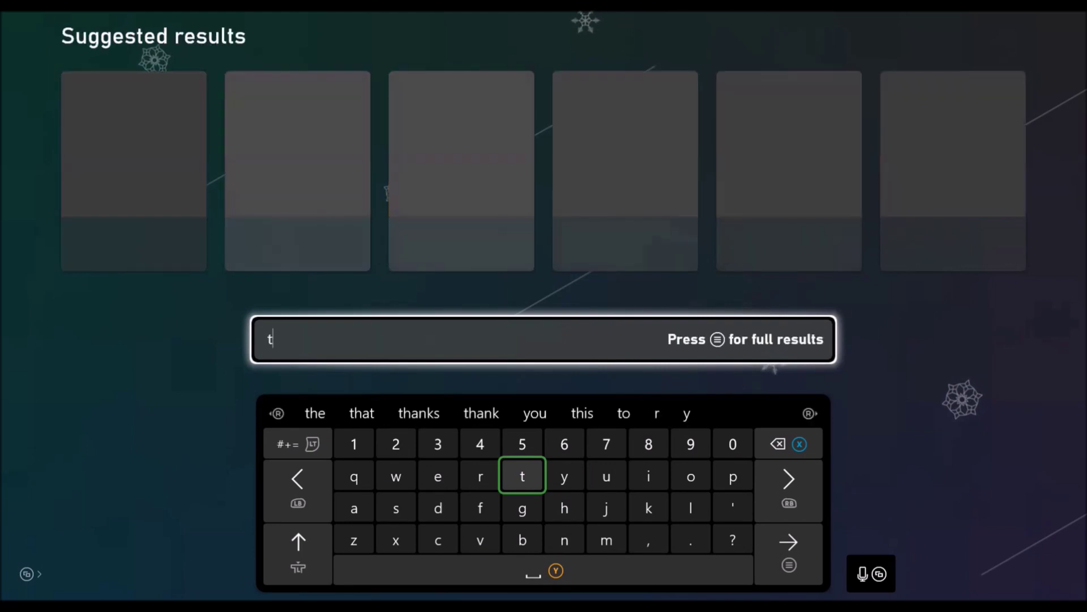
key("Left")
key("Left")
key("Left")
type("w")
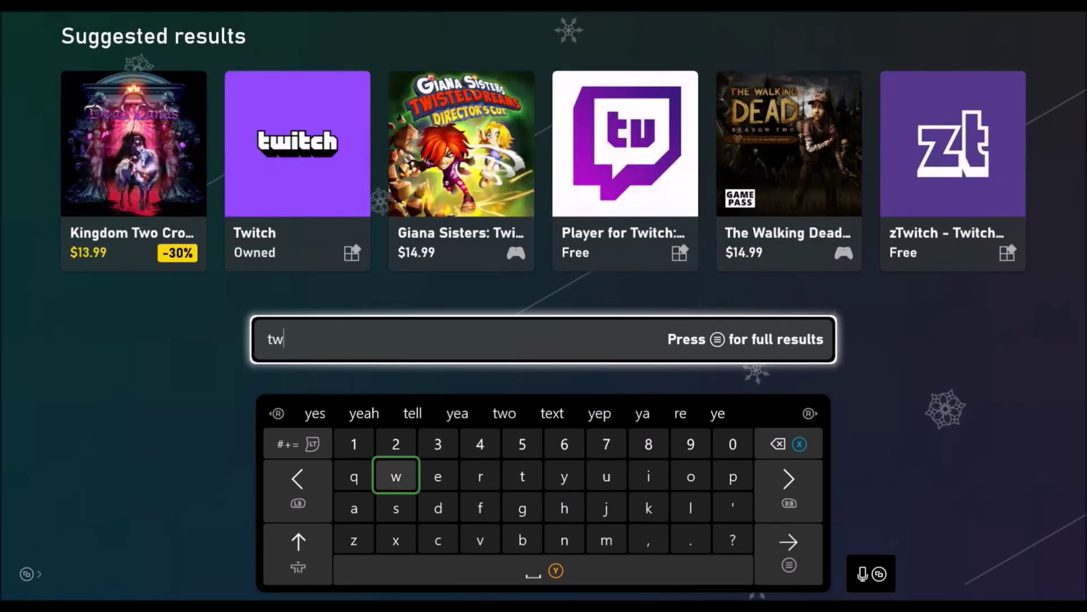
key("Up")
key("Up")
key("Up")
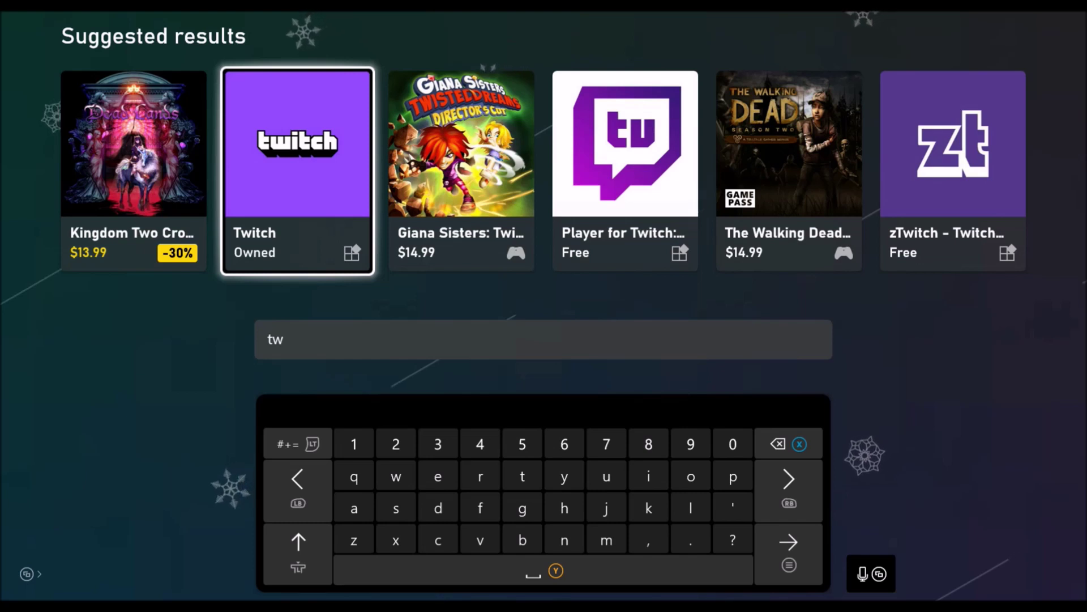
Browse the other suggestions, such as Player for Twitch and zTwitch, then return to Twitch.
key("Down")
key("Right")
key("Right")
key("Up")
key("Right")
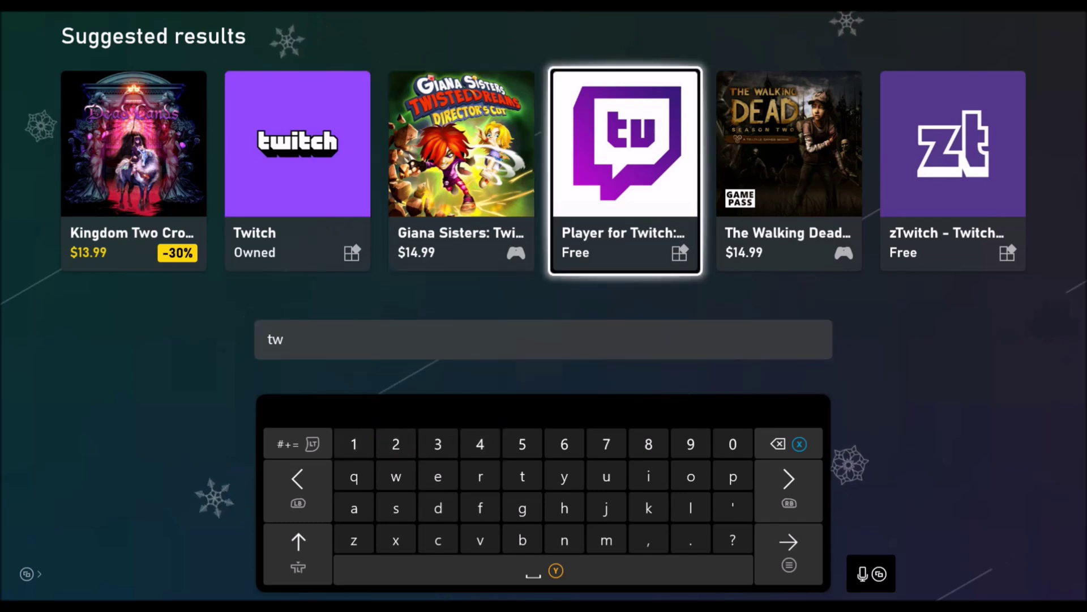
key("Right")
key("Right")
key("Left")
key("Right")
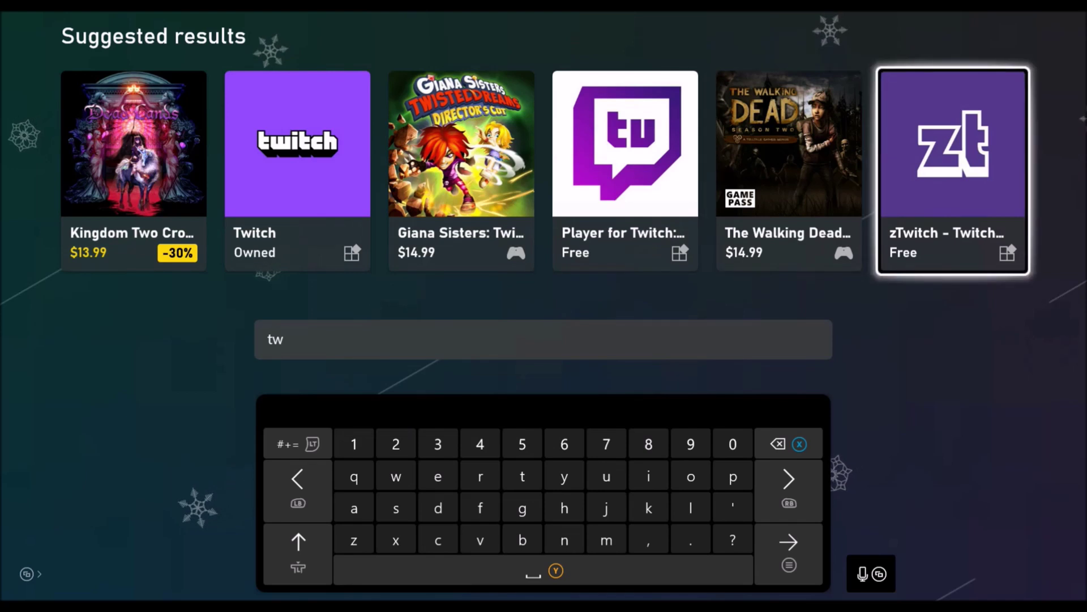
key("Left")
key("Left")
key("Left")
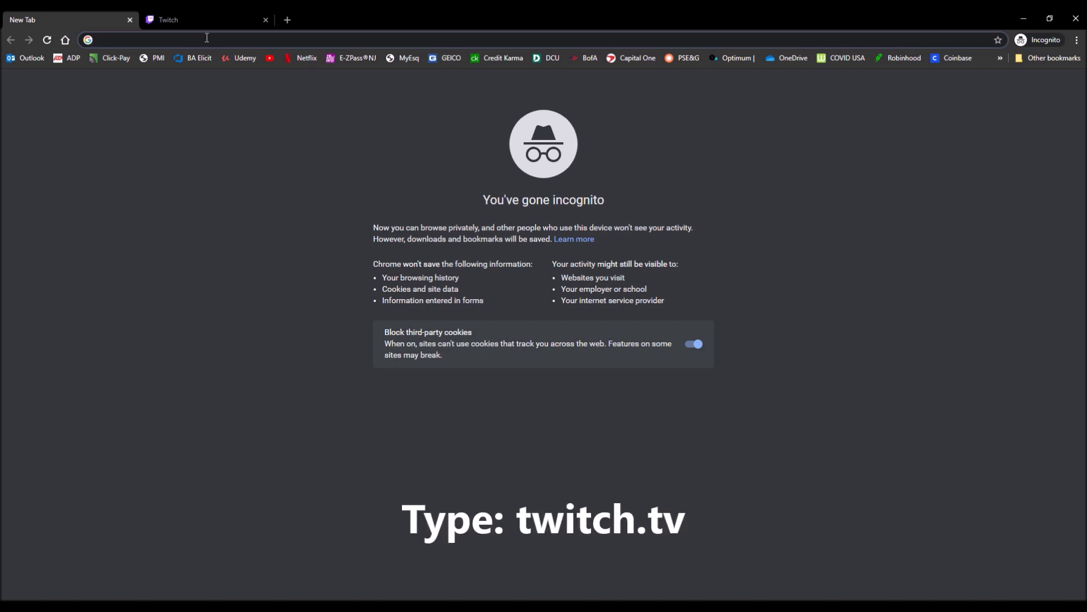
Load twitch.tv in the browser and open the 'Join Twitch today' sign-up form.
type("twitch.tv")
key("Return")
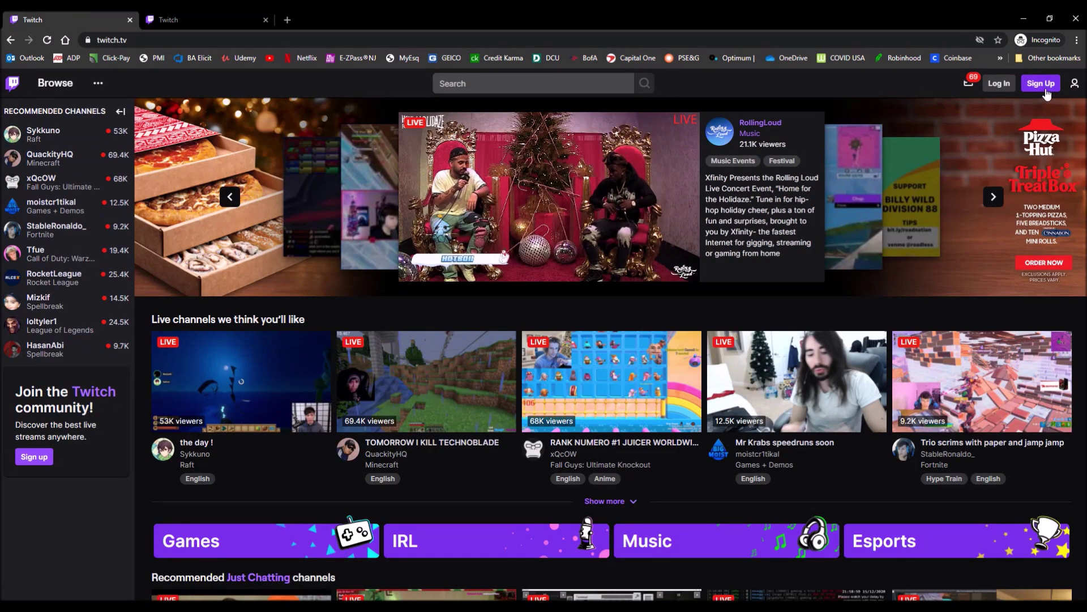
left_click(1045, 88)
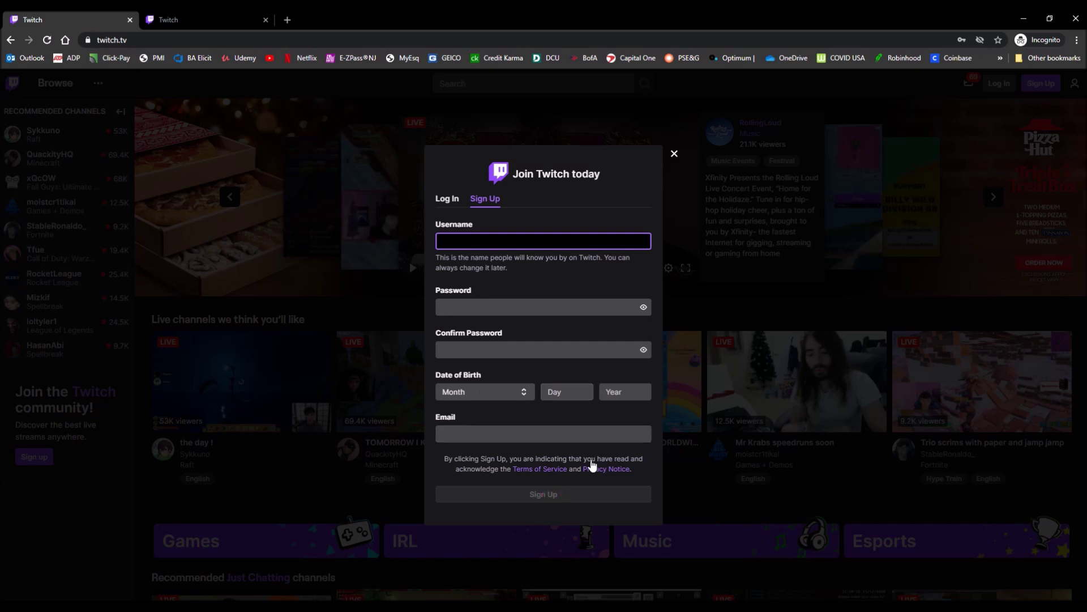
Close the sign-up tab with Ctrl+W to reveal the signed-in Twitch home page.
key("ctrl+w")
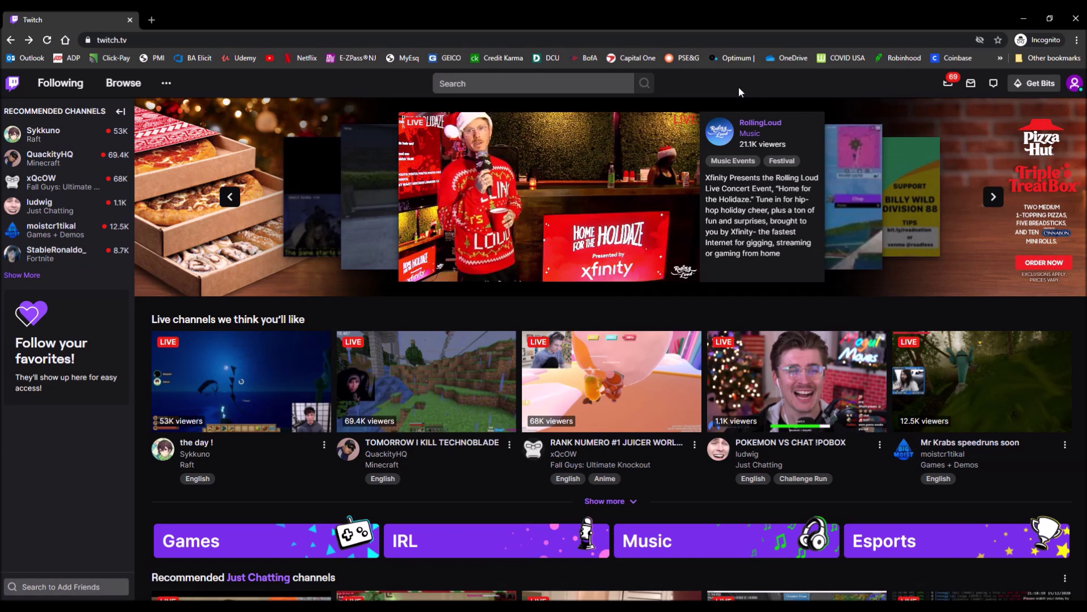
Open Settings from the profile avatar menu and switch to the Security and Privacy section.
left_click(1075, 84)
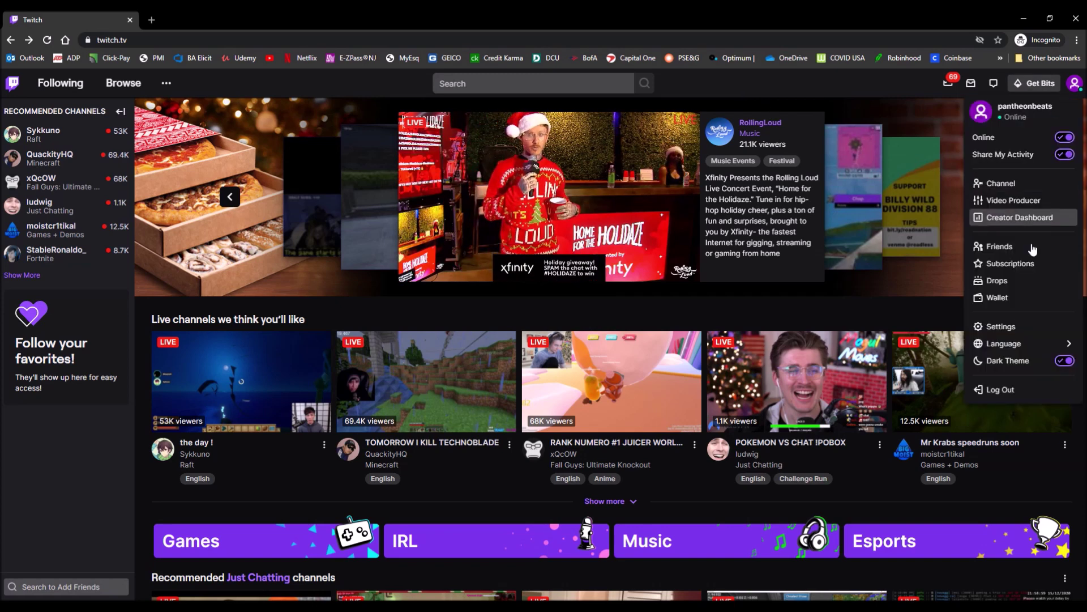
left_click(1006, 326)
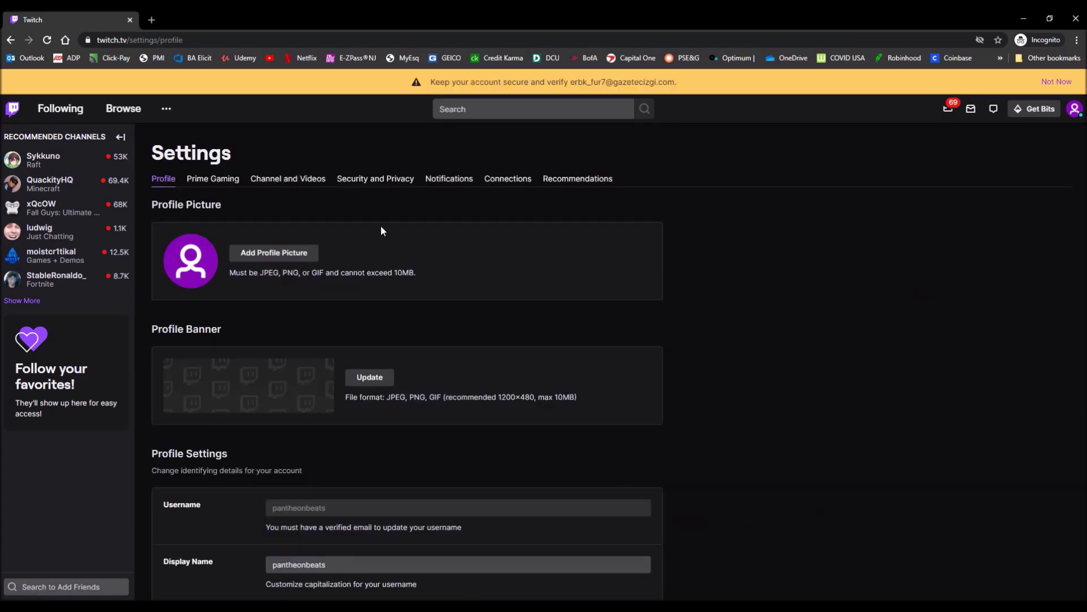
left_click(363, 184)
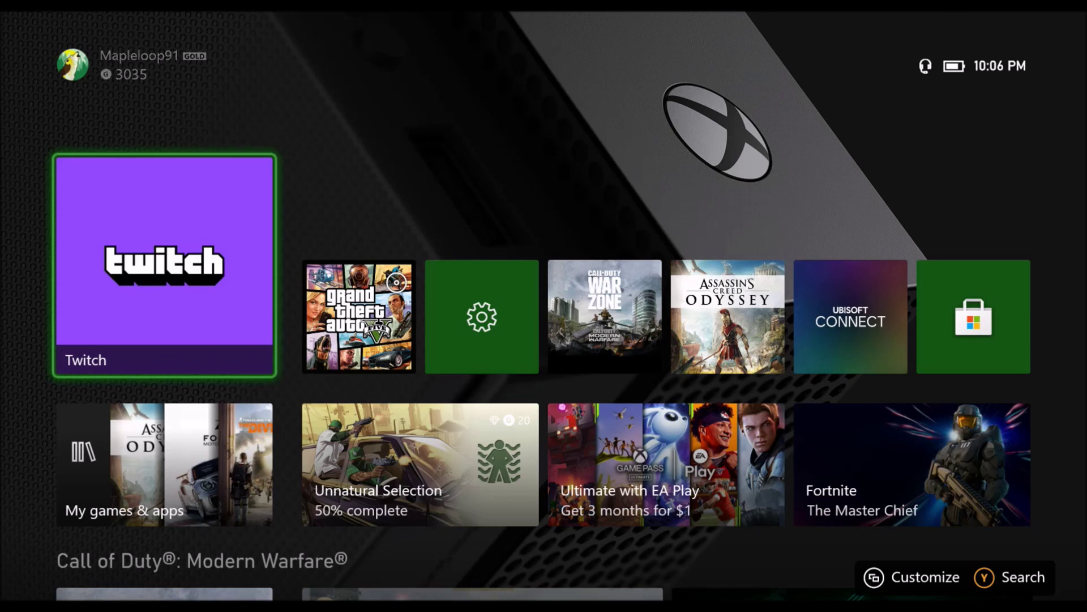
Launch the Twitch tile and choose Sign In to display an activation code.
key("Right")
key("Left")
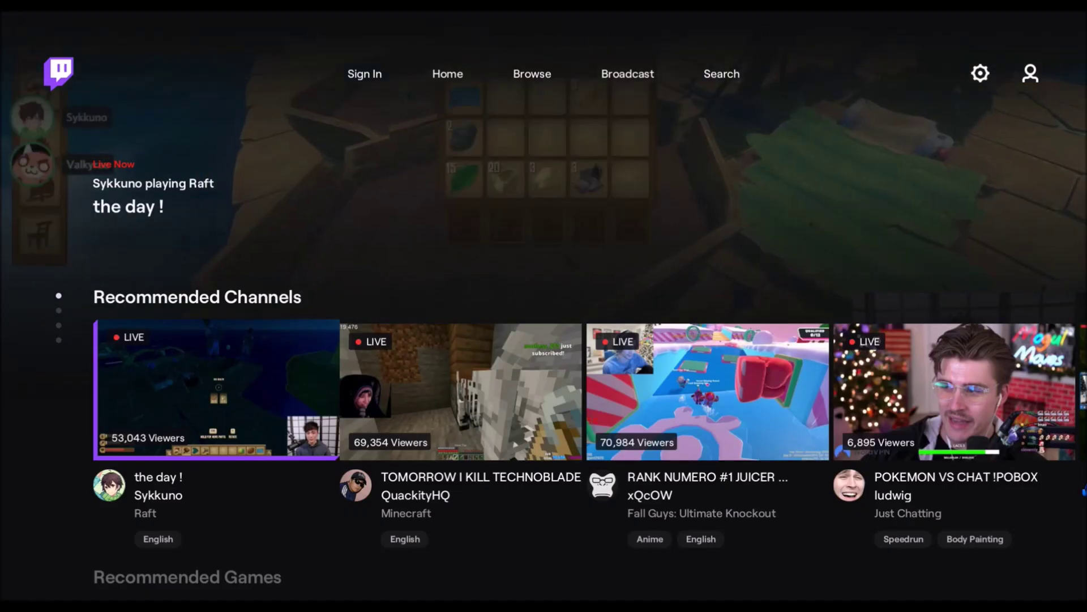
key("Up")
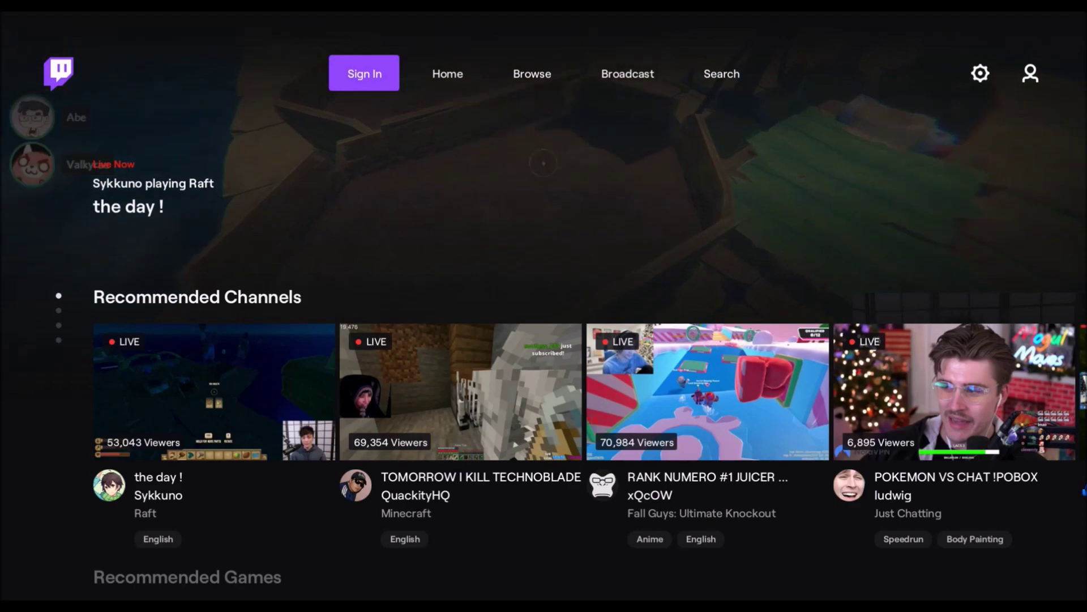
key("Return")
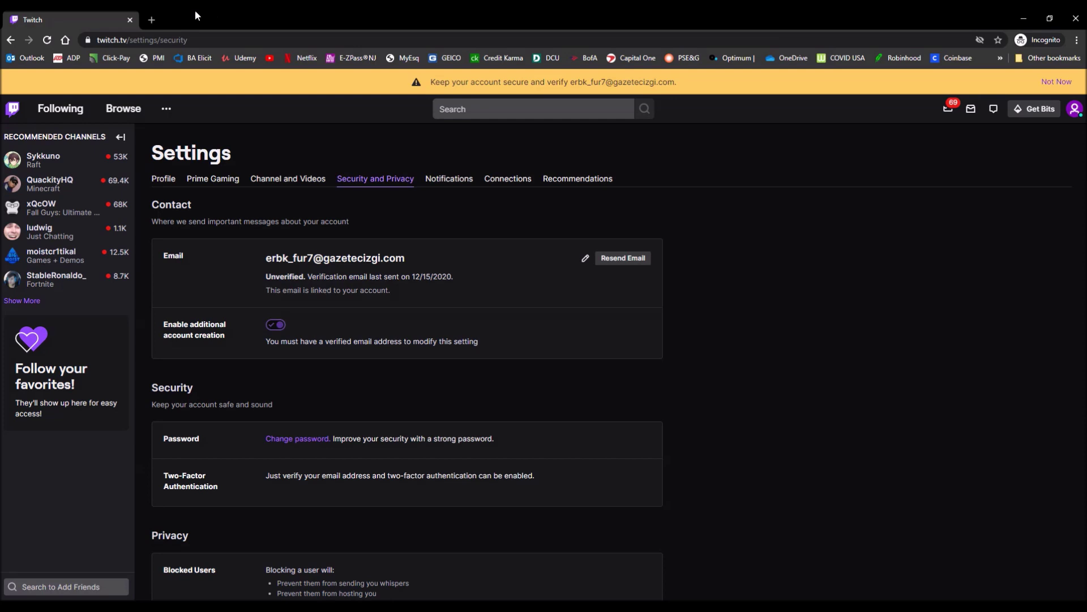
In a new tab, go to twitch.tv/activate, enter the console code, and authorize Twitch for Xbox One.
left_click(151, 19)
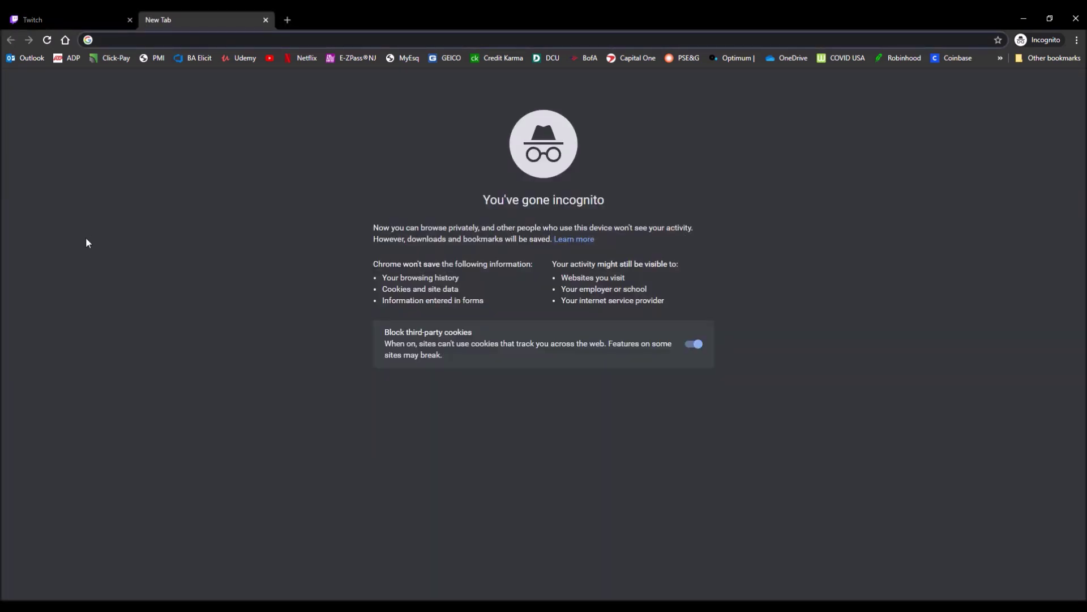
type("twit")
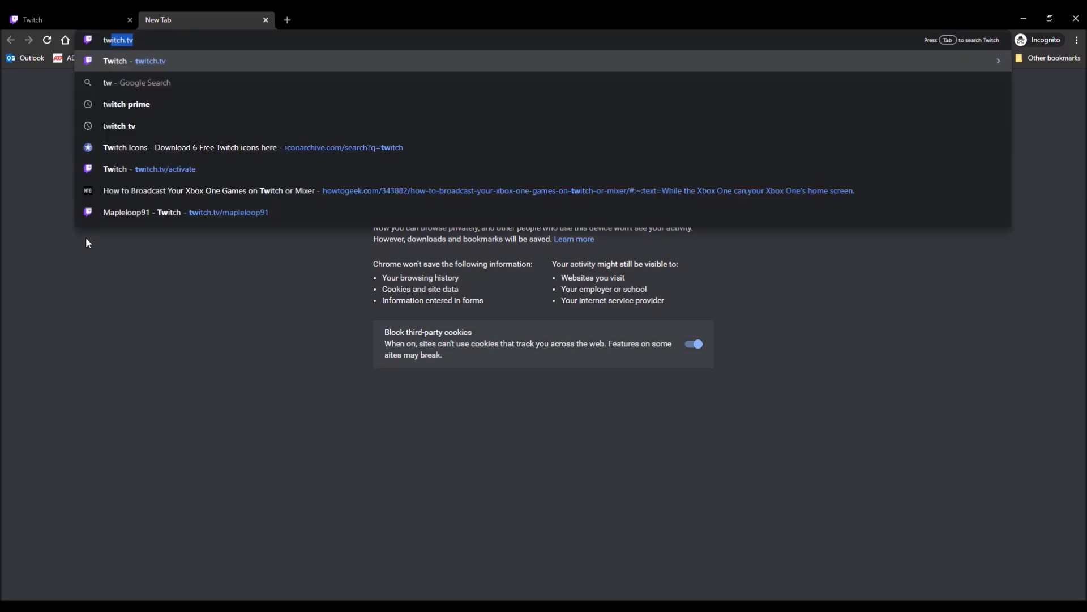
type("ch.tv")
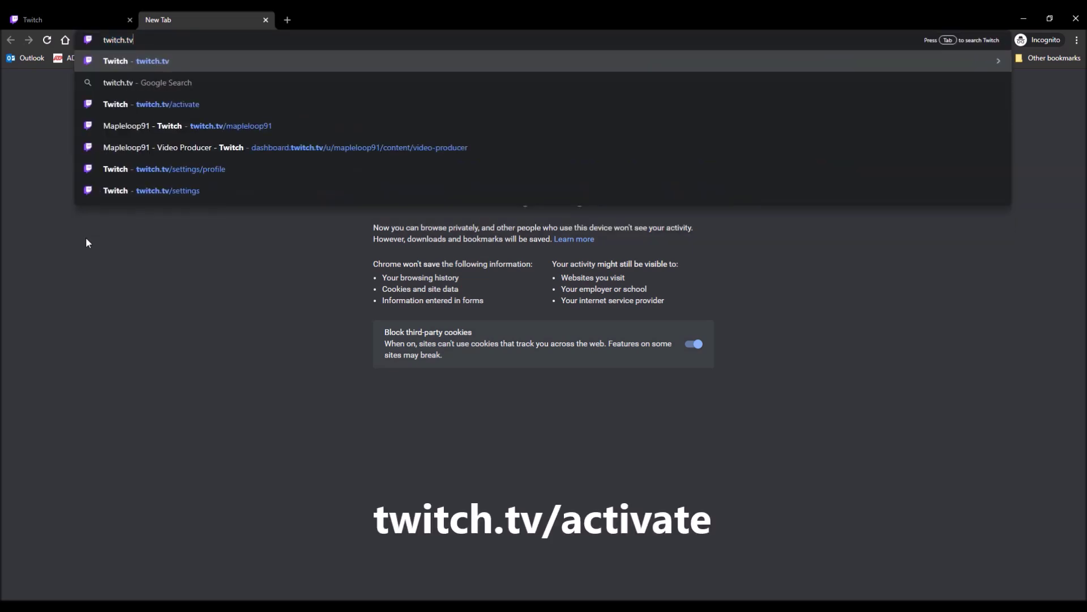
type("/activ")
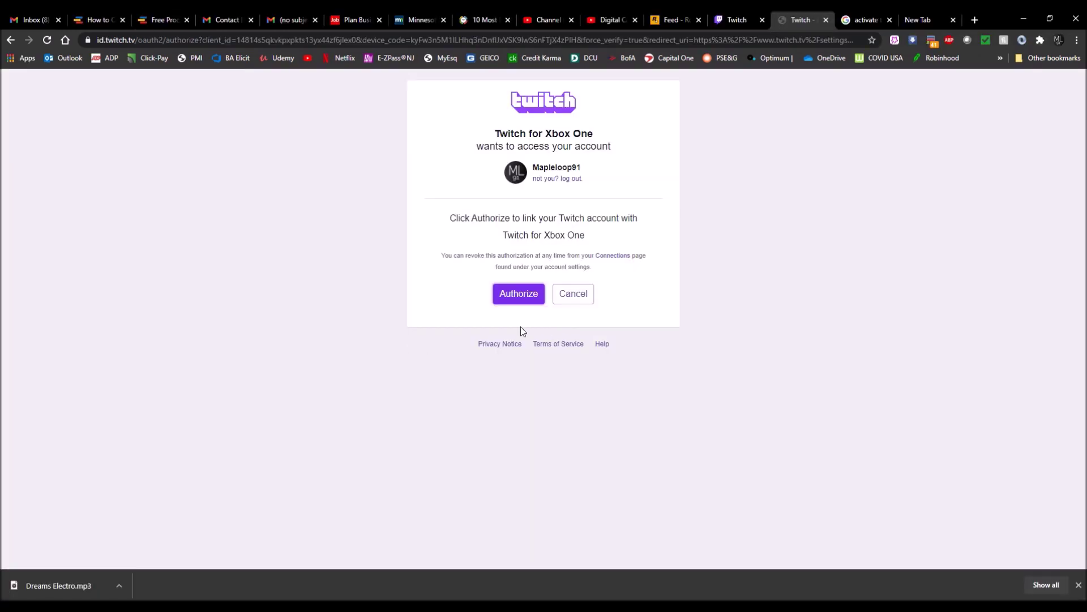
left_click(531, 295)
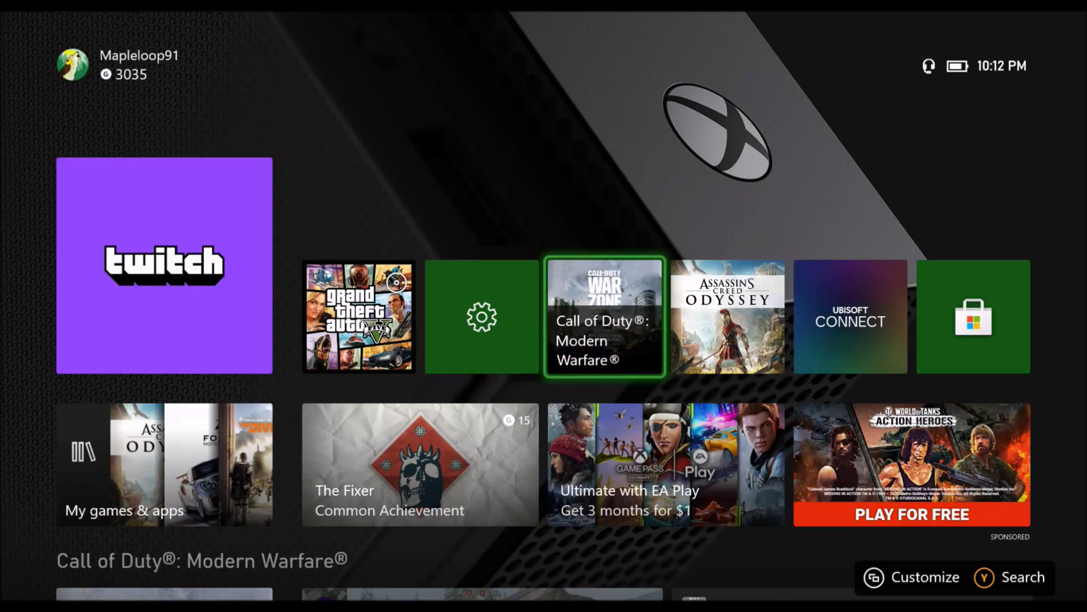
Return to the Twitch app from Call of Duty: Modern Warfare through the Xbox guide.
key("Right")
key("Left")
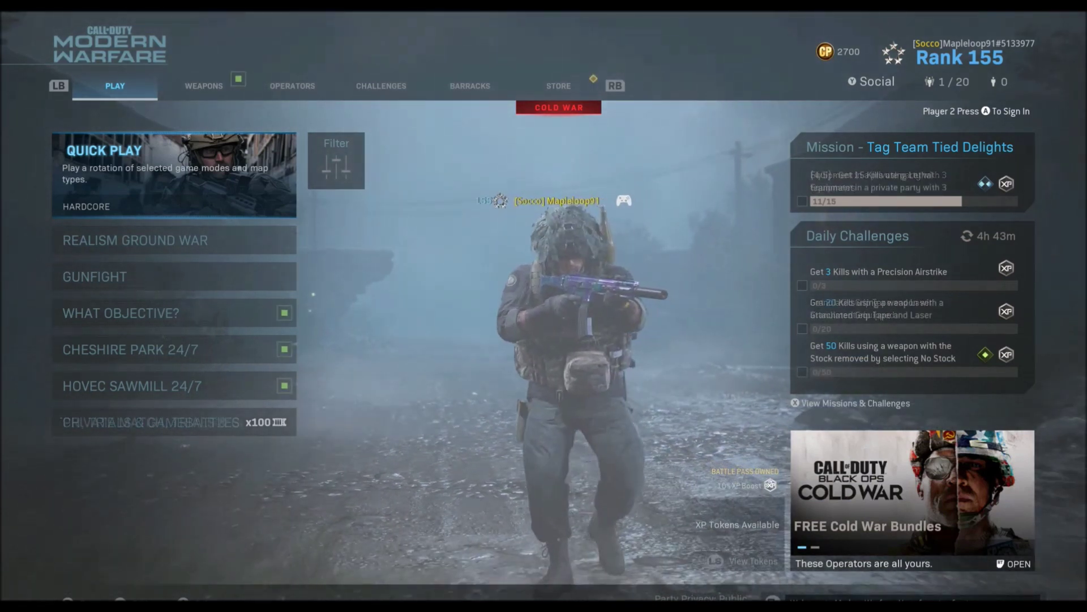
key("super")
key("Down")
key("Down")
key("Down")
key("Down")
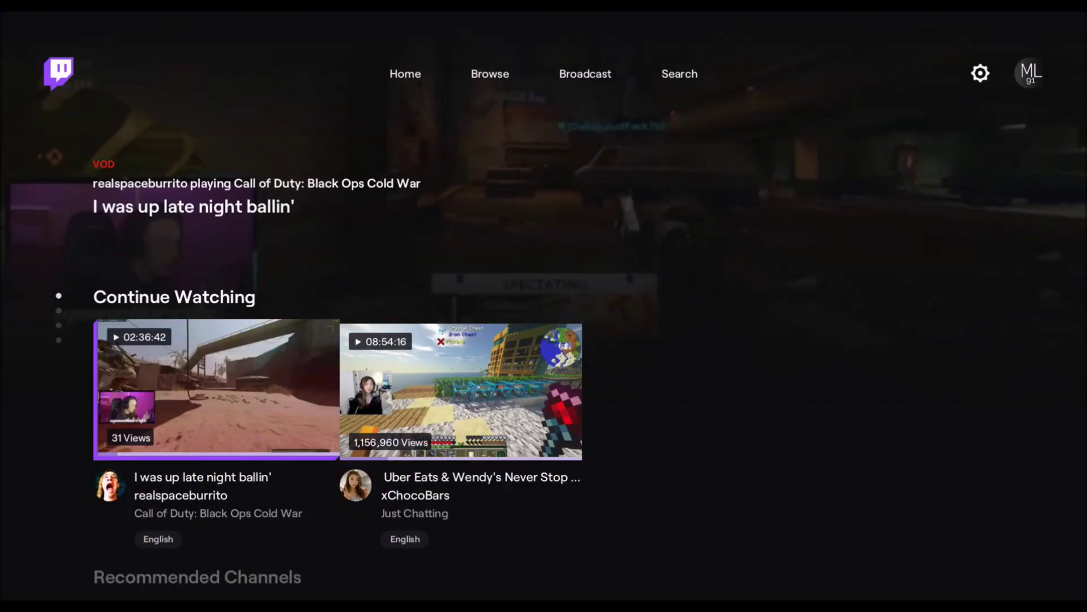
Navigate to the Broadcast tab and open the broadcast setup page.
key("Right")
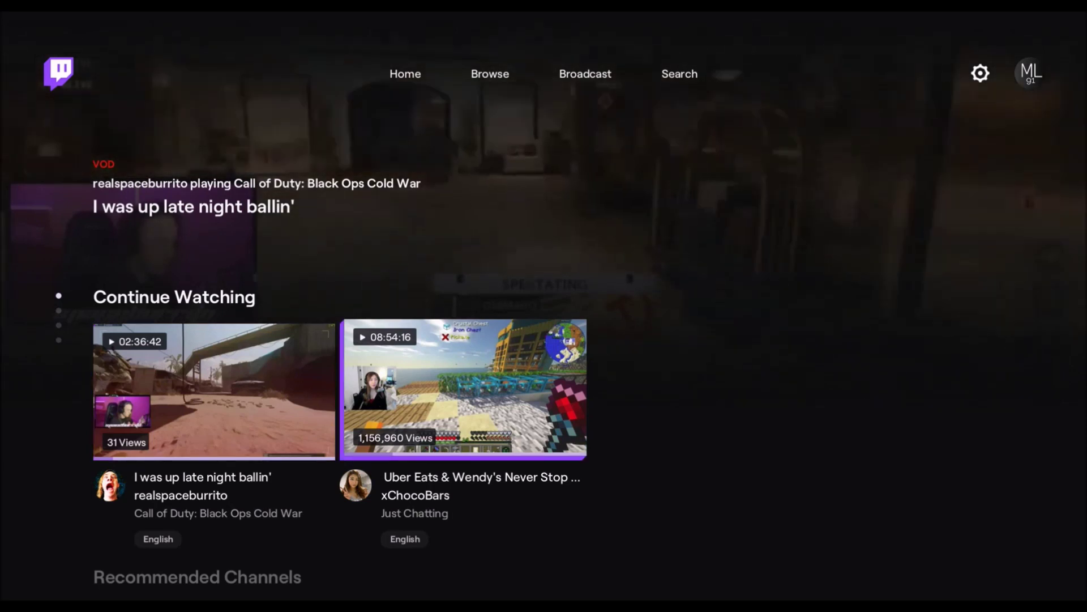
key("Up")
key("Right")
key("Right")
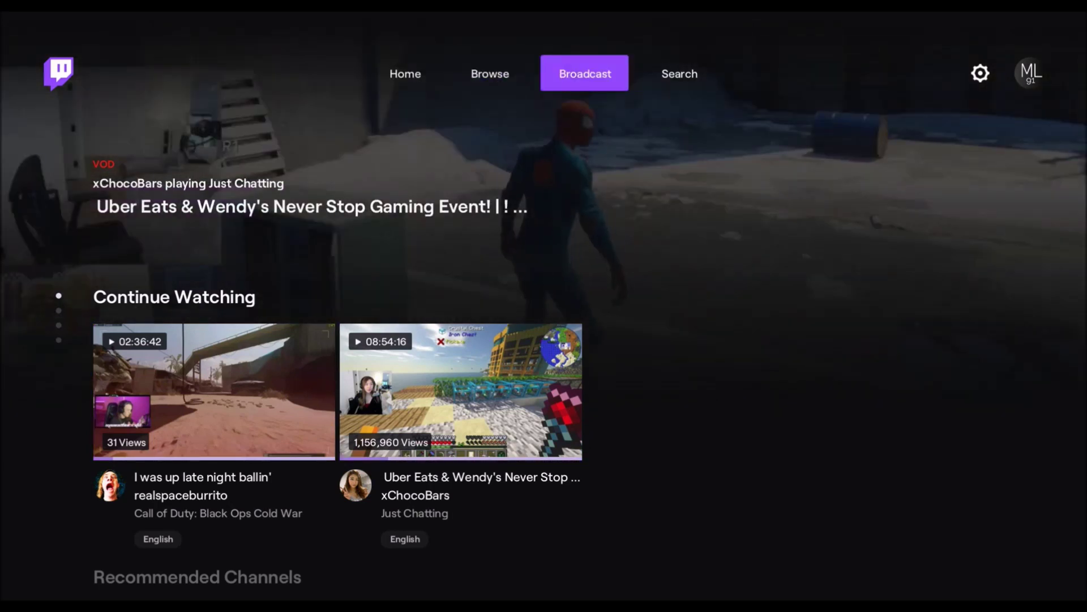
key("Return")
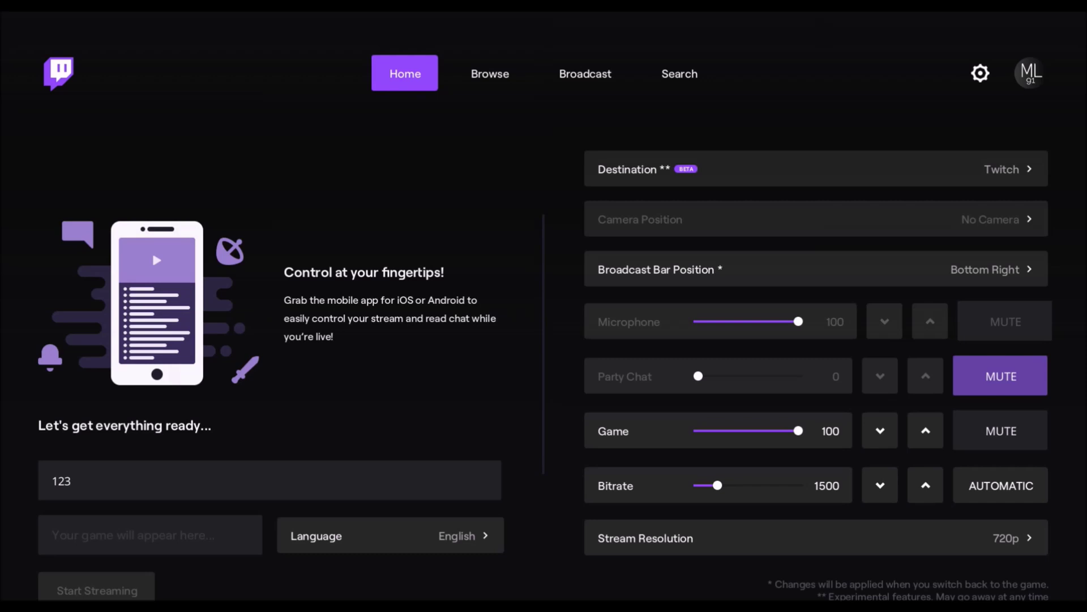
Navigate to the Game volume row and set the game audio volume to 90.
key("Down")
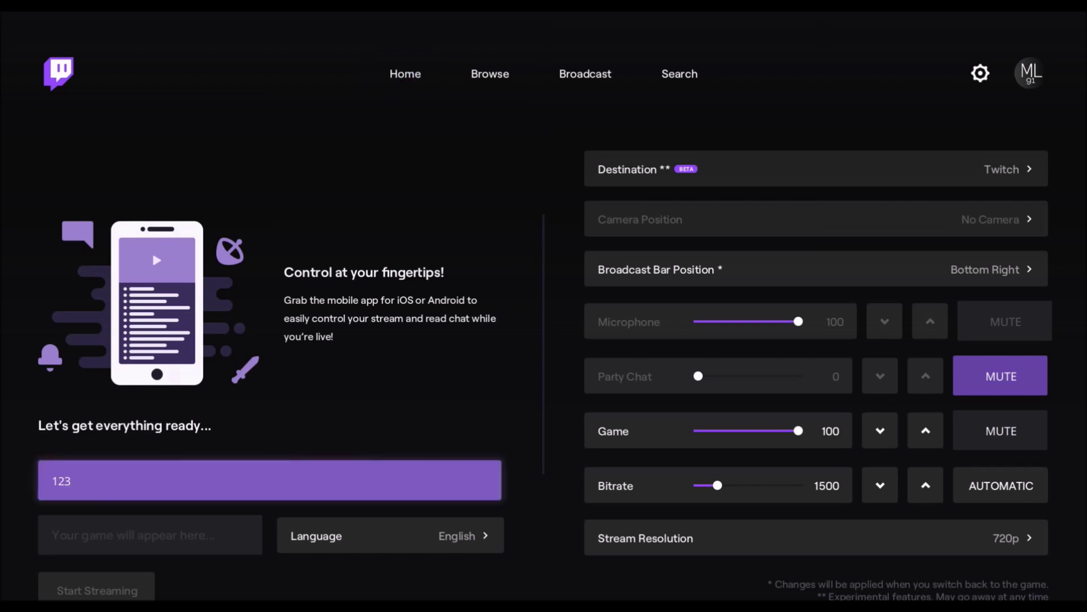
key("Down")
key("Up")
key("Right")
key("Up")
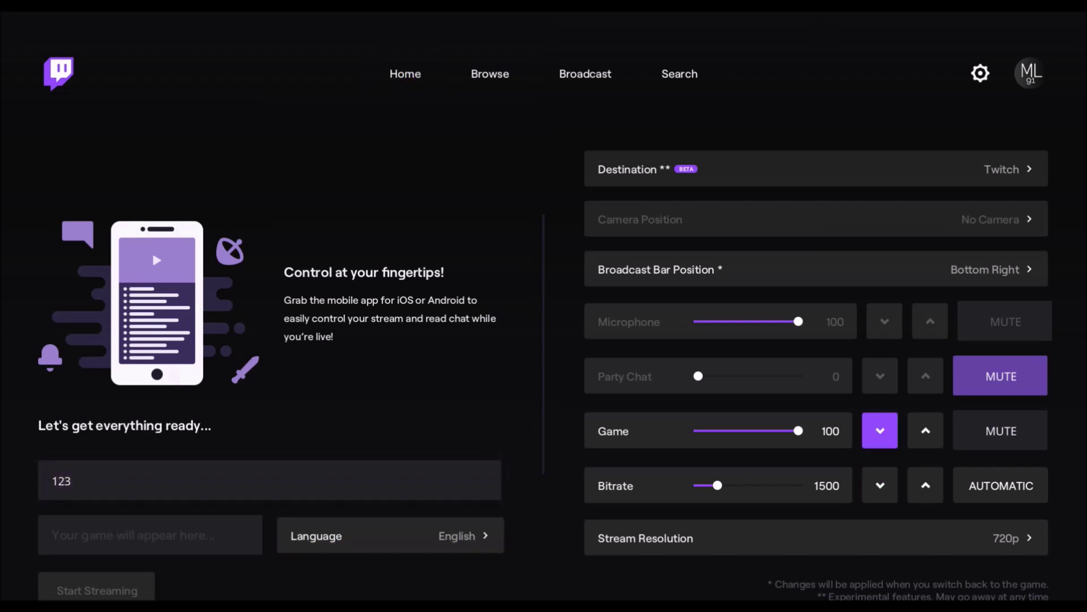
key("Left")
key("Right")
key("Up")
key("Return")
key("Return")
key("Return")
key("Right")
key("Return")
key("Return")
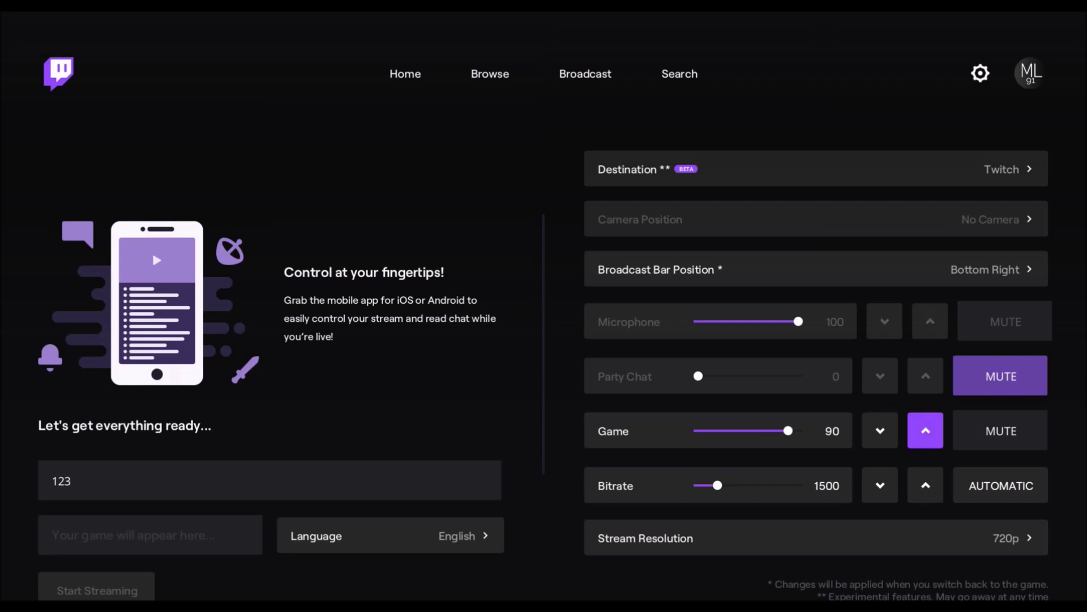
Move past game audio muting to the Bitrate setting's AUTOMATIC option.
key("Right")
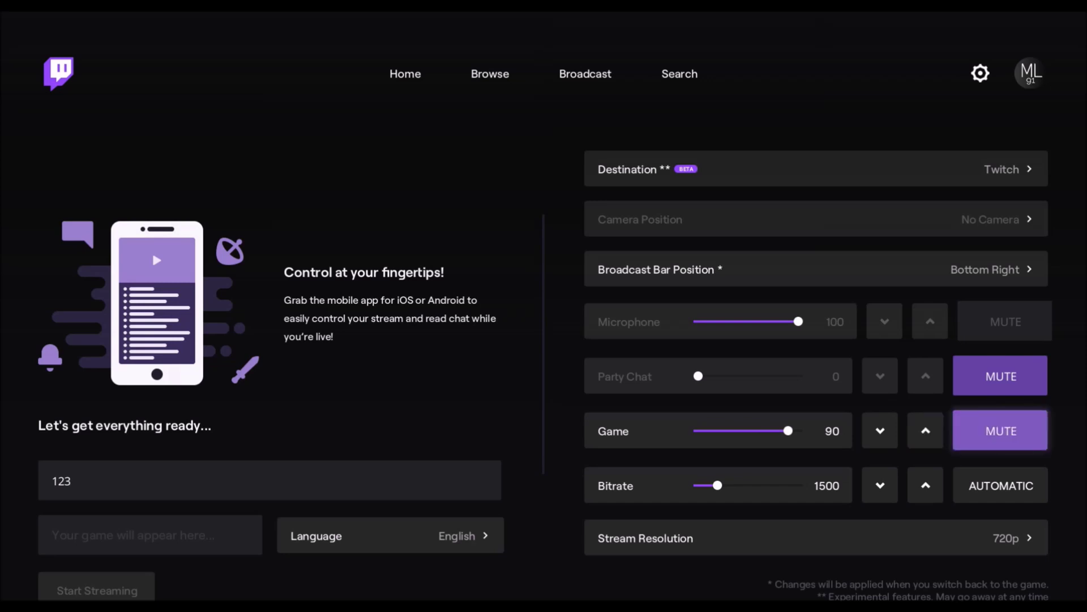
key("Left")
key("Left")
key("Down")
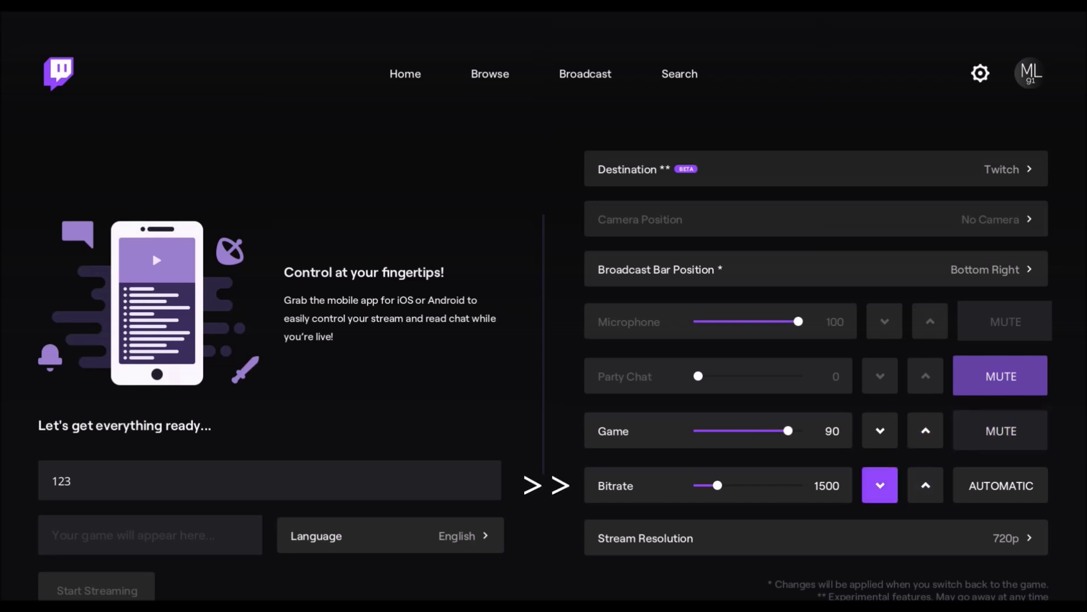
key("Left")
key("Right")
left_click(1001, 485)
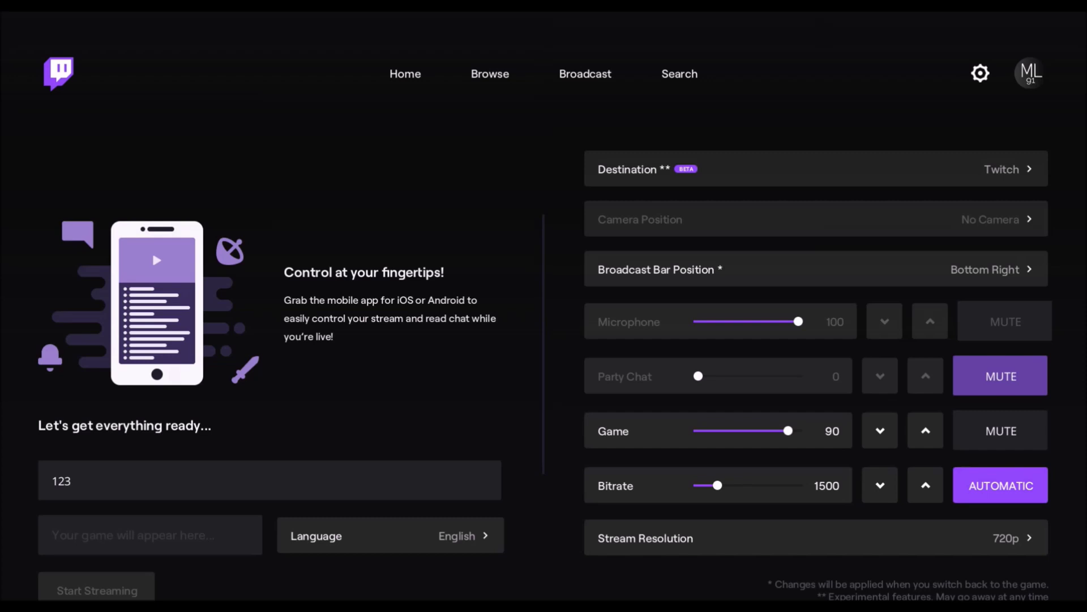
Run the automatic quality test for a 6500 bitrate and keep 1080p stream resolution.
key("Return")
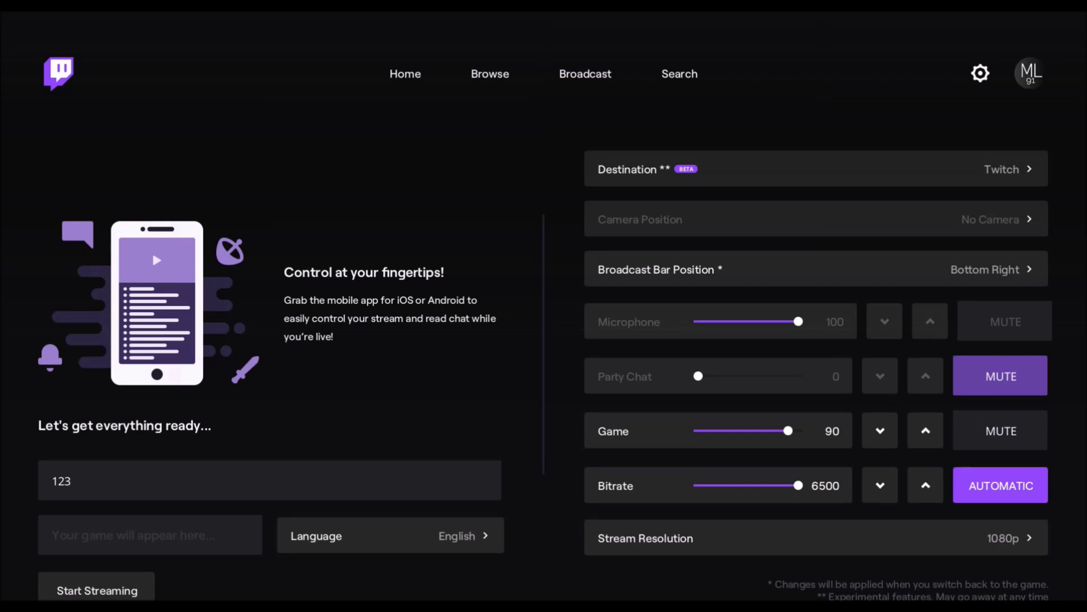
left_click(815, 537)
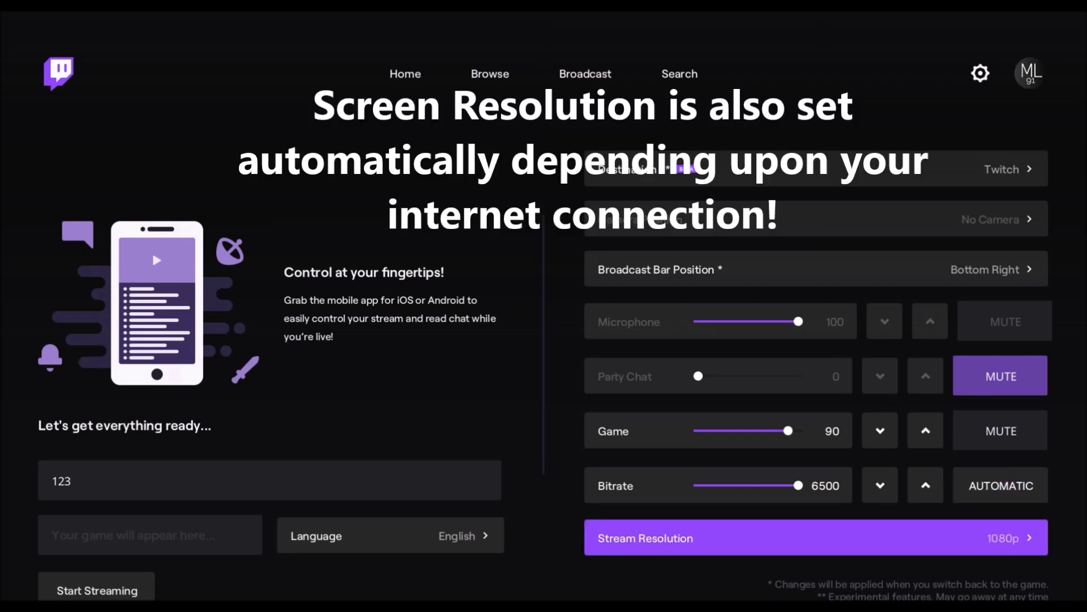
key("Return")
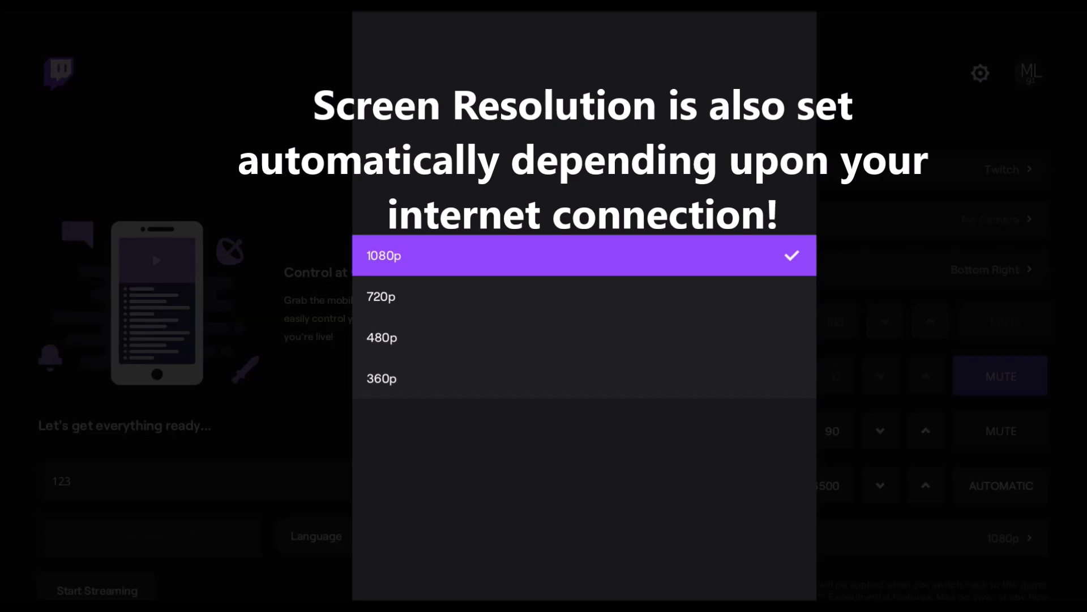
key("Return")
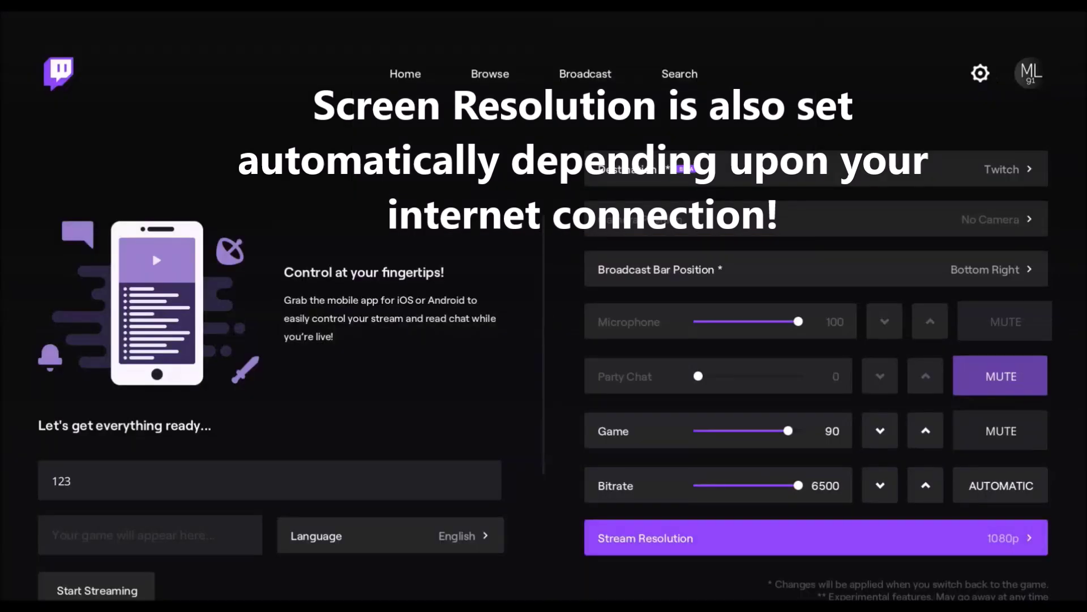
key("Left")
key("Up")
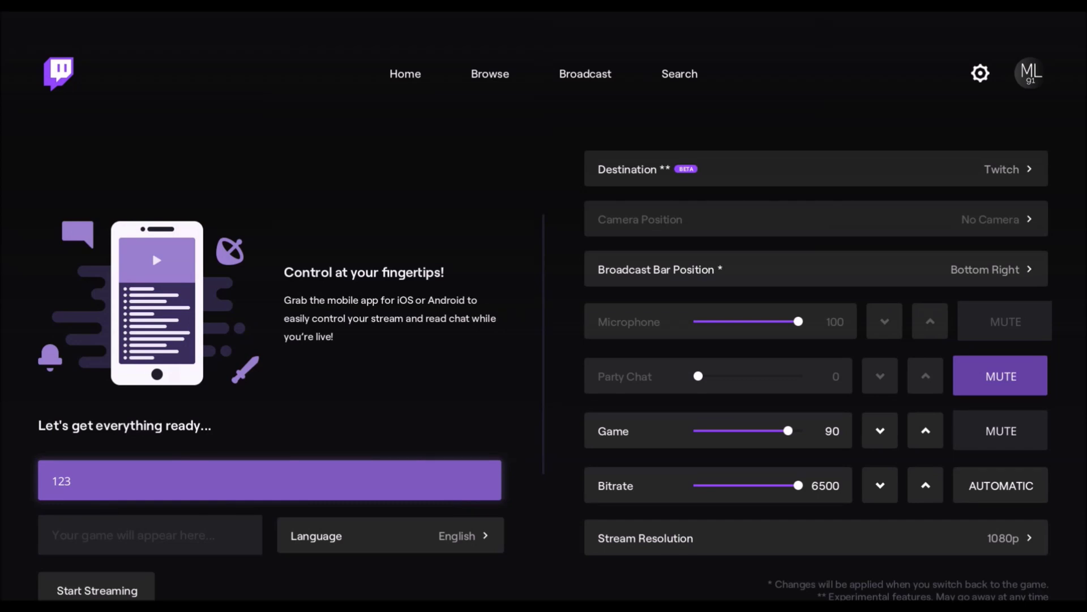
key("Down")
key("Down")
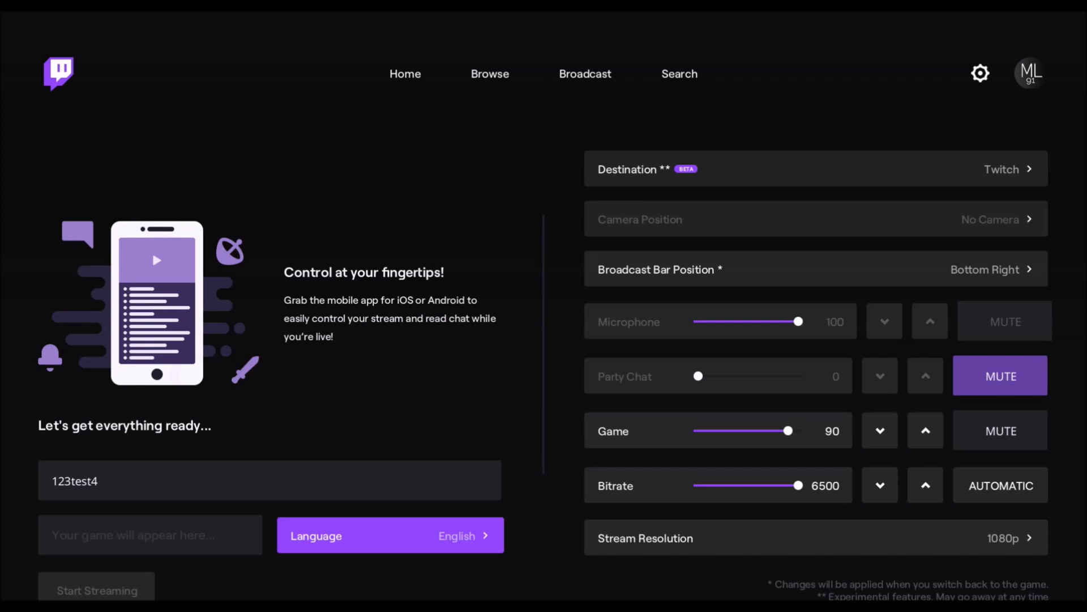
Start streaming the '123test4' broadcast and bring up the Xbox guide's recent apps.
key("BackSpace")
key("BackSpace")
key("BackSpace")
key("BackSpace")
key("BackSpace")
key("Down")
key("Return")
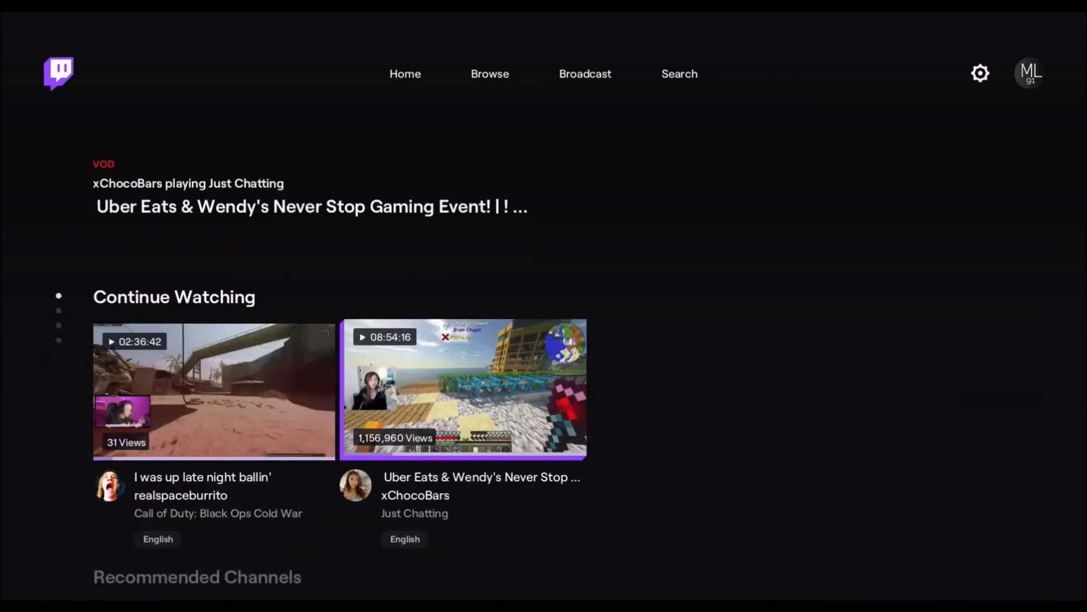
key("super")
key("Down")
key("Down")
key("Down")
key("Down")
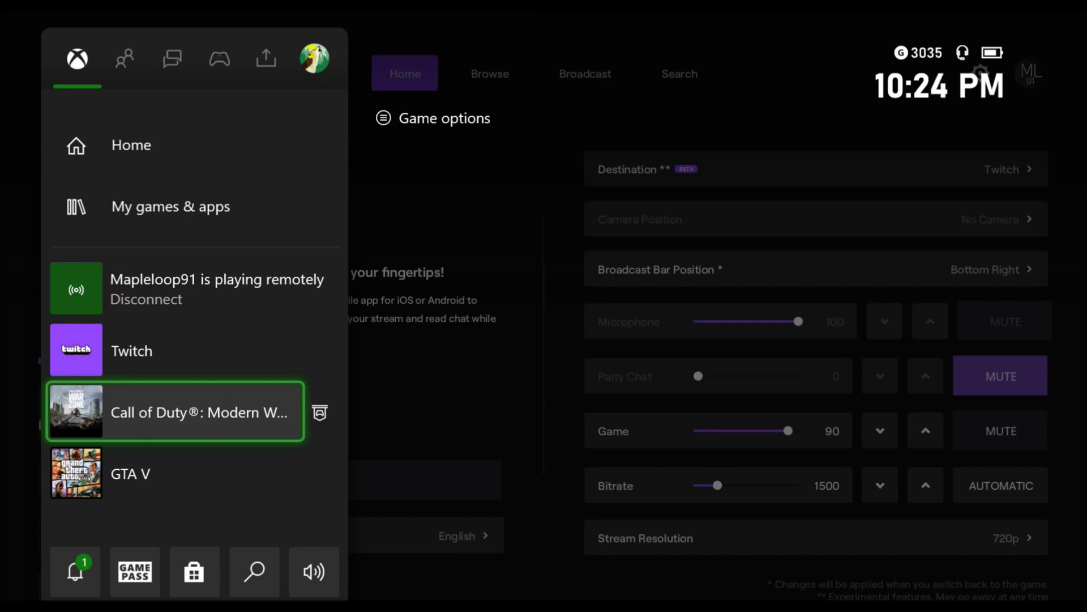
Select Twitch in the Xbox guide to return to the Broadcast setup page's fields.
key("Up")
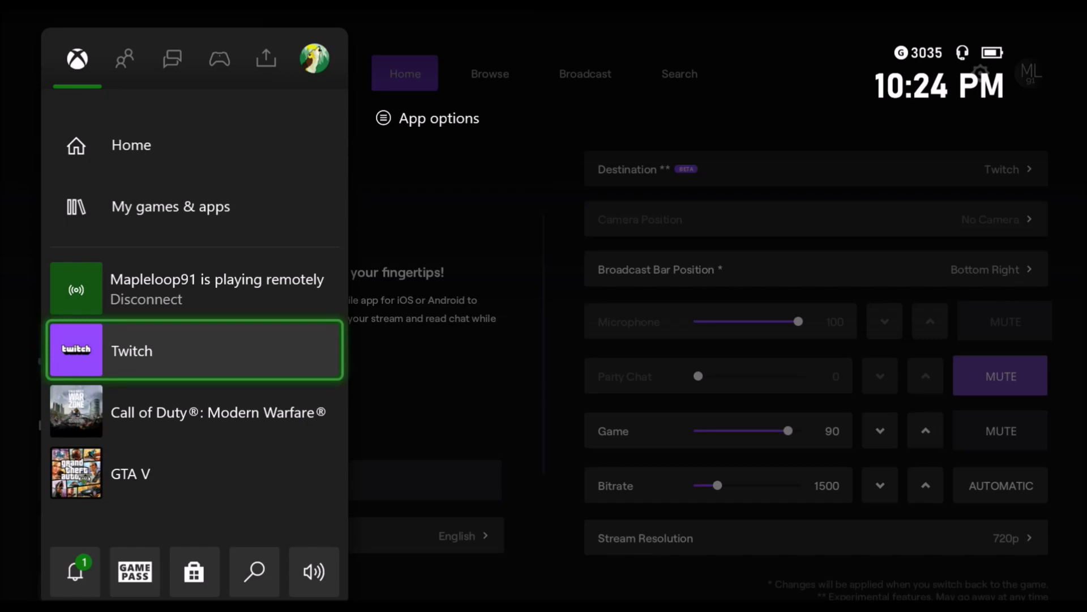
key("Return")
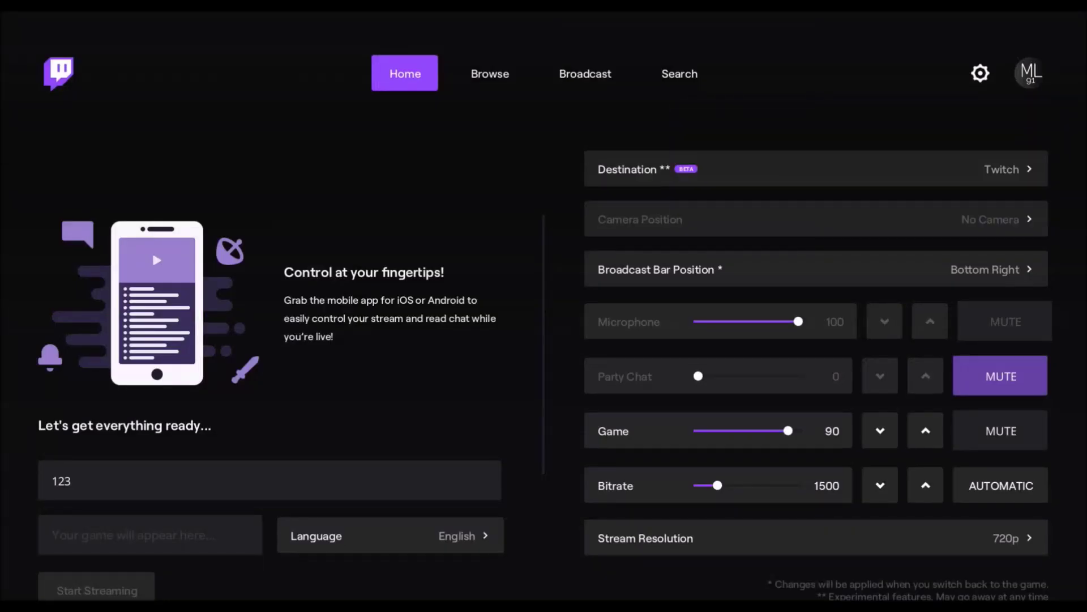
key("Down")
key("Down")
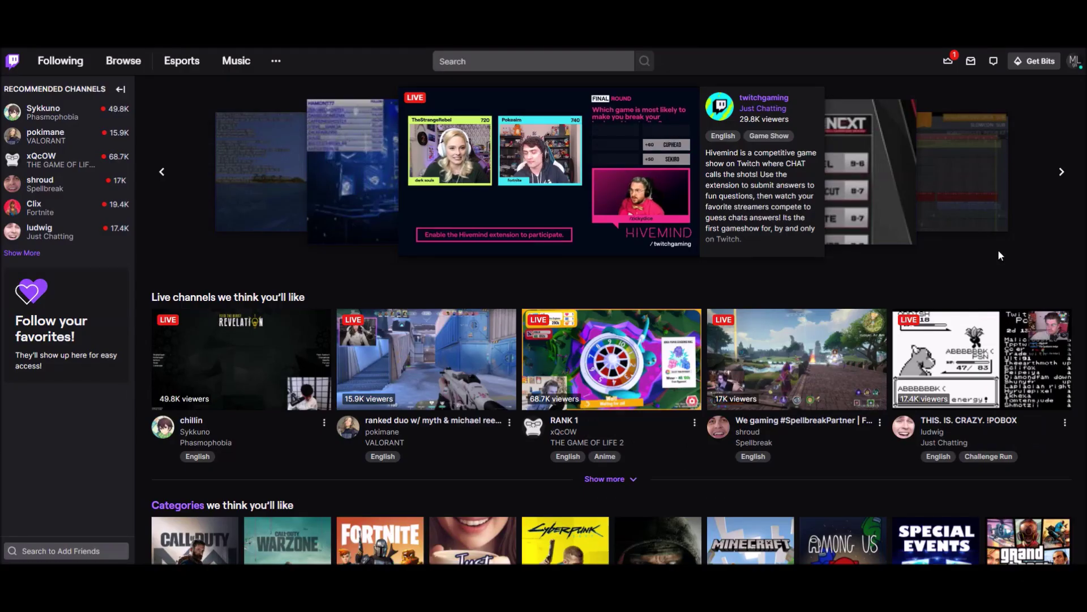
Go to your channel page from the account menu and view its Videos list.
left_click(1074, 63)
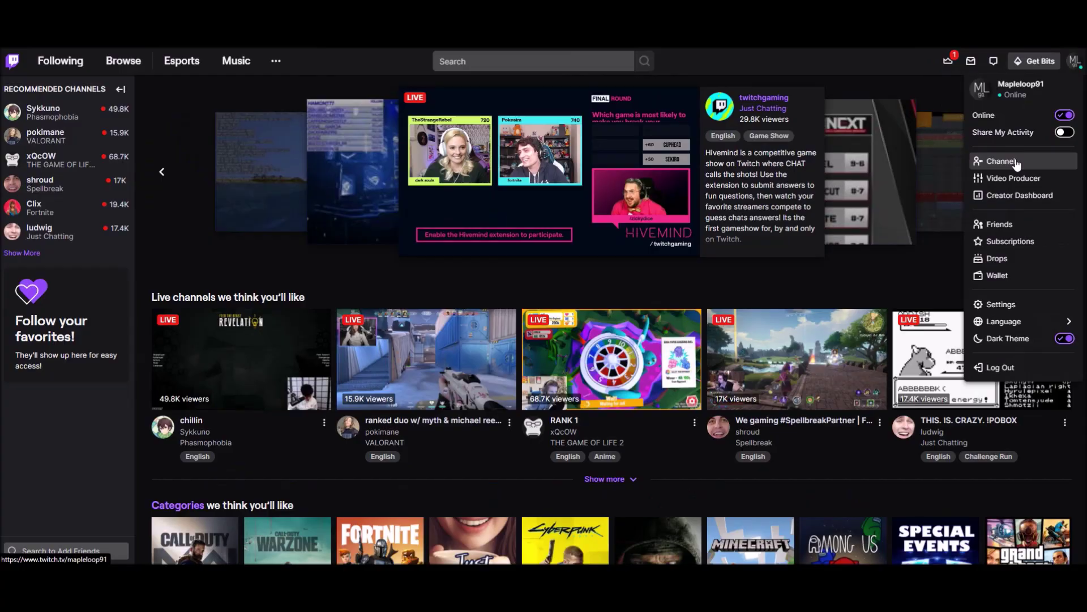
left_click(1001, 161)
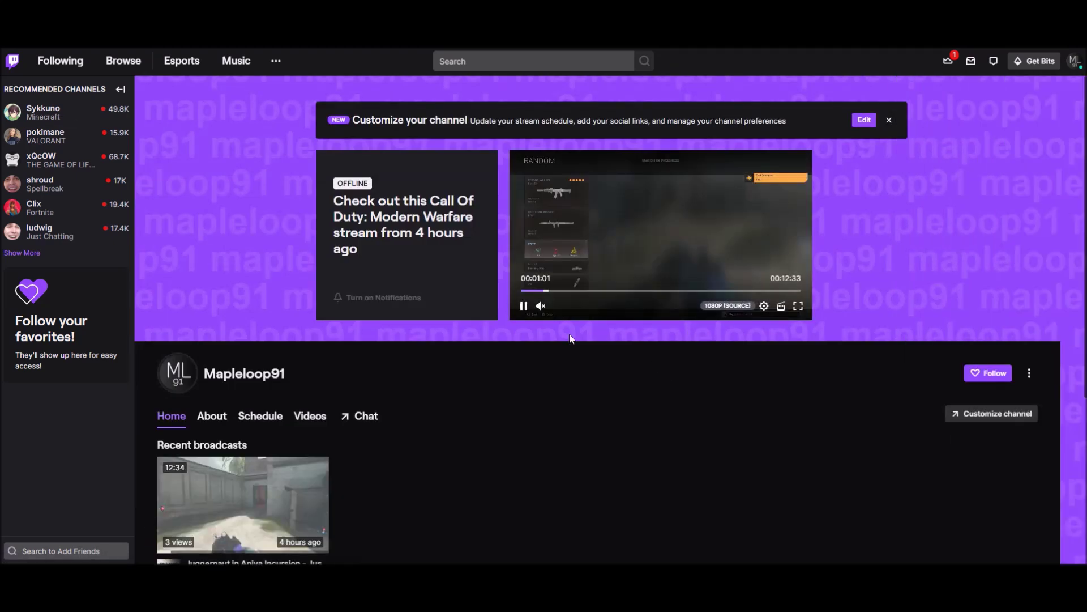
scroll(399, 362, "down", 1)
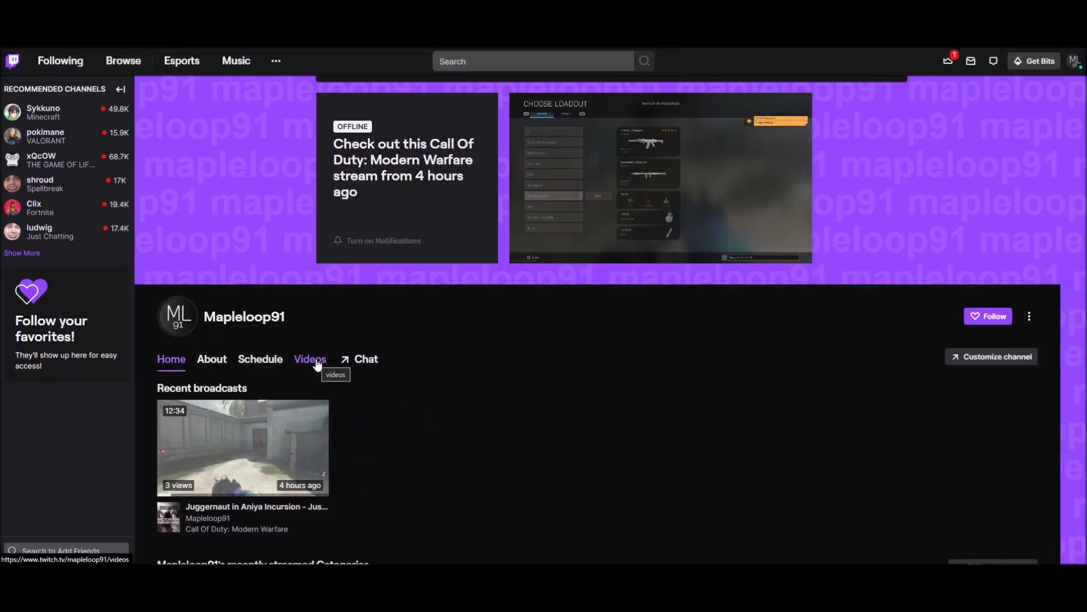
left_click(374, 417)
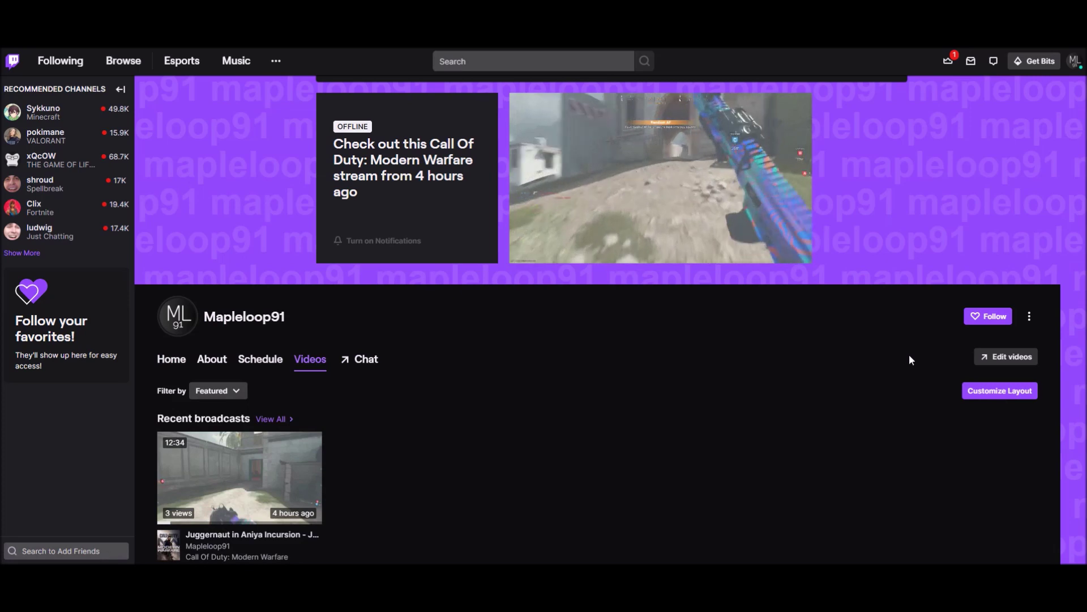
scroll(929, 334, "down", 2)
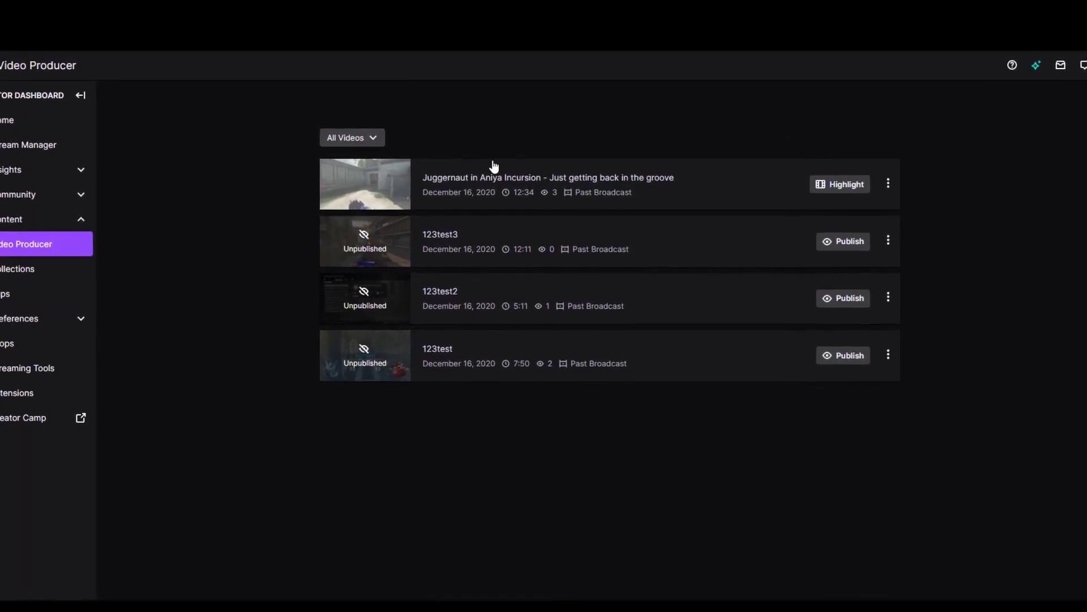
left_click(903, 193)
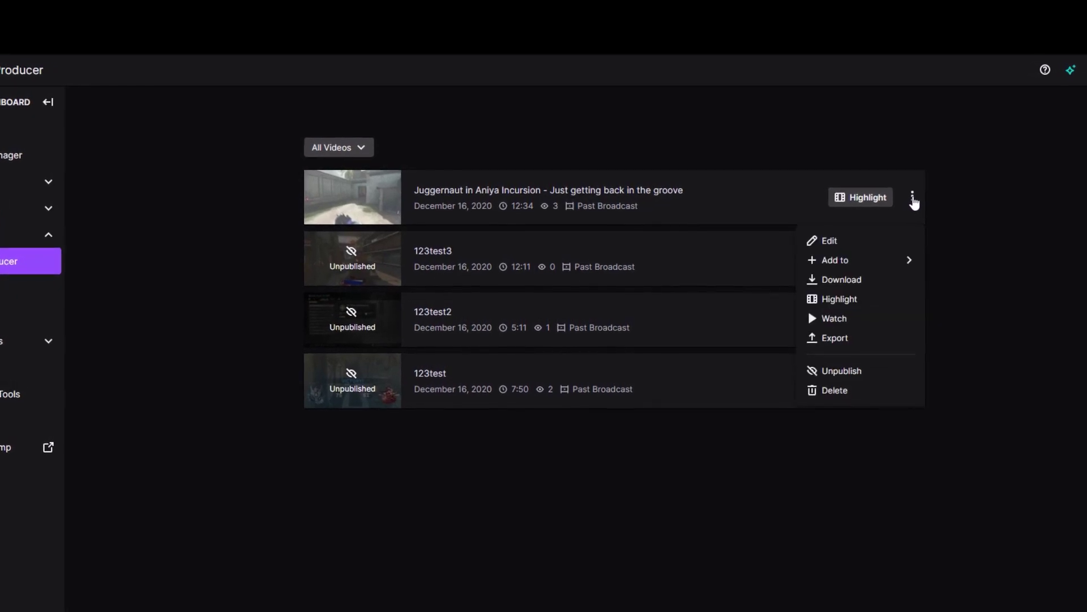
left_click(873, 245)
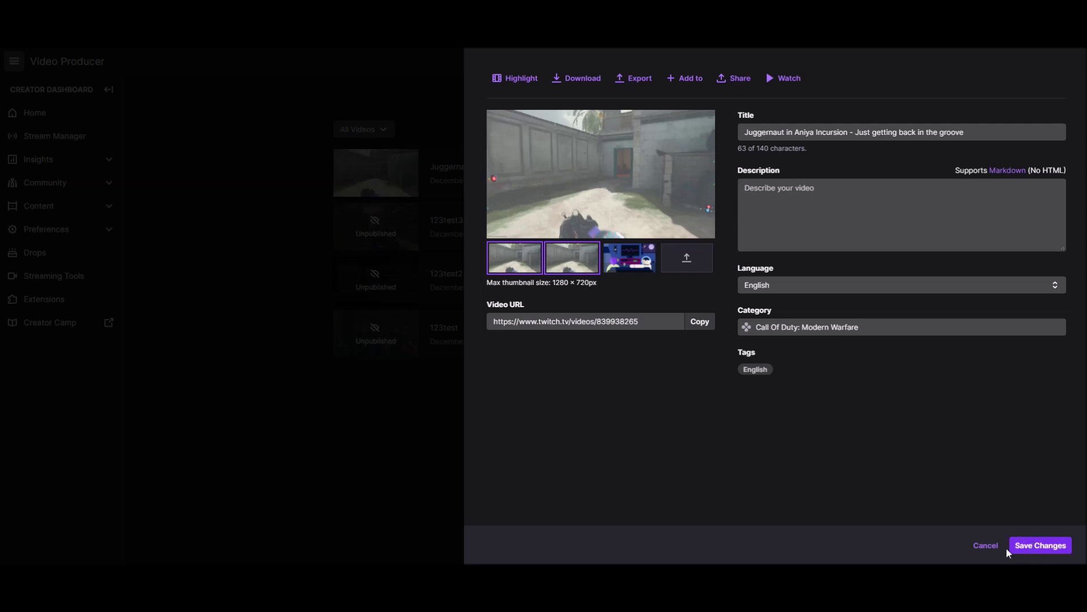
left_click(987, 547)
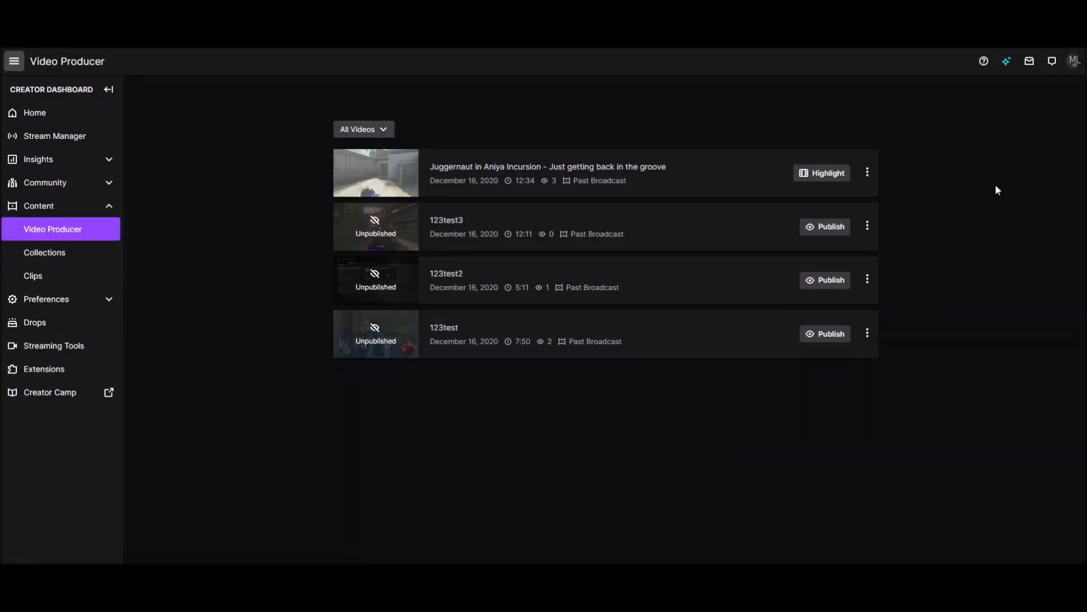
Choose Download for the first broadcast row, Juggernaut in Aniya Incursion.
left_click(870, 174)
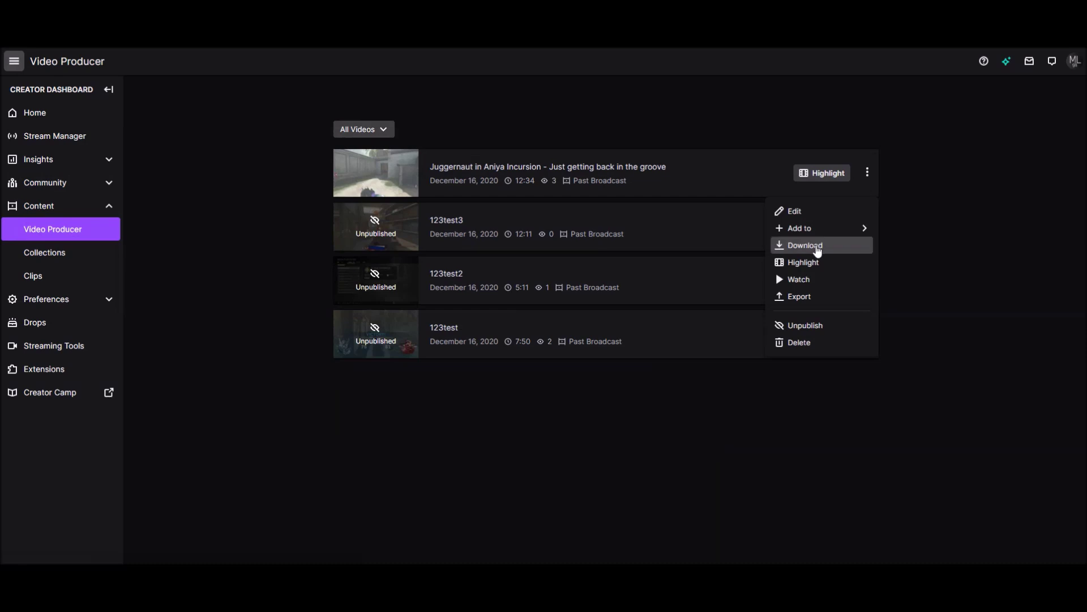
left_click(829, 248)
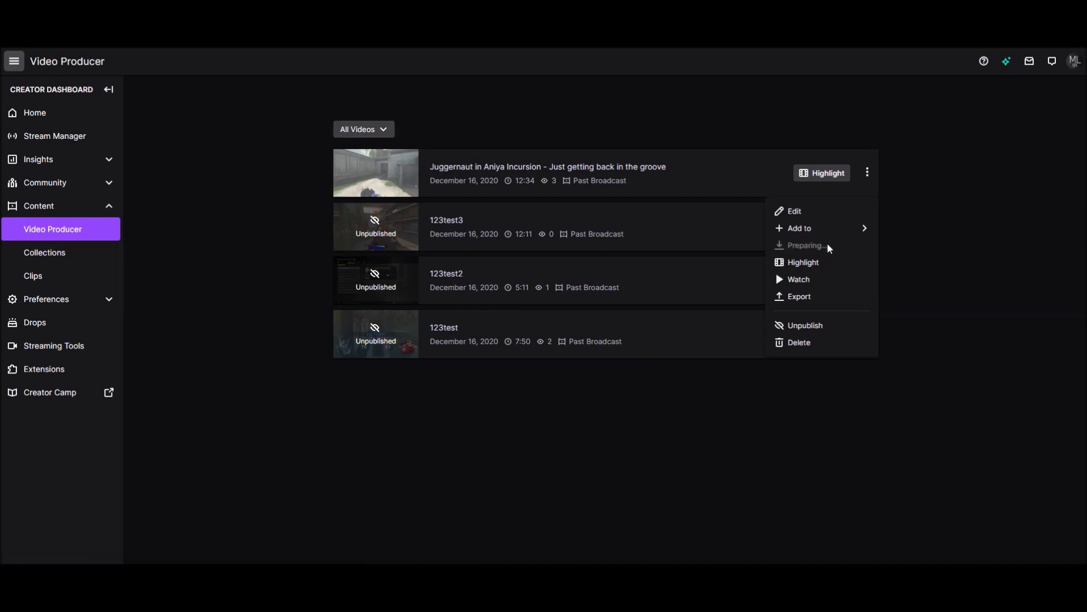